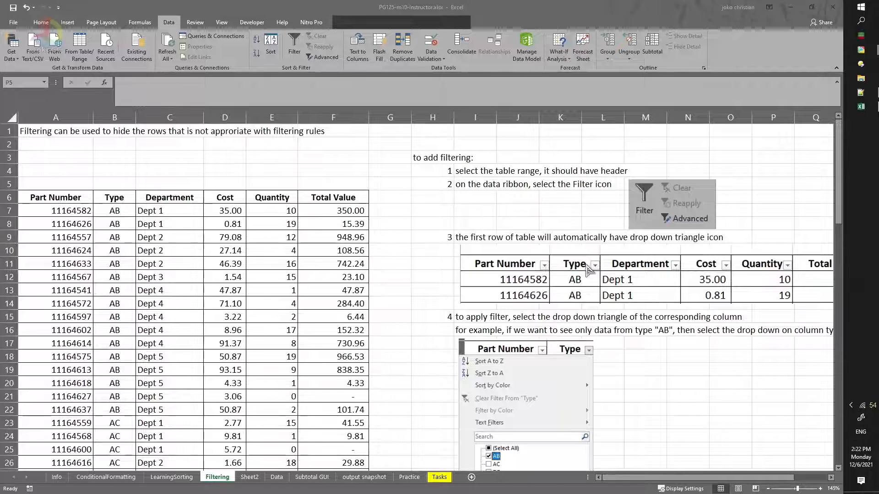
# - Review the instruction about selecting a table range with a header, and check the parts table's header and first data rows
pyautogui.click(482, 171)
pyautogui.moveTo(482, 171); pyautogui.dragTo(576, 172)
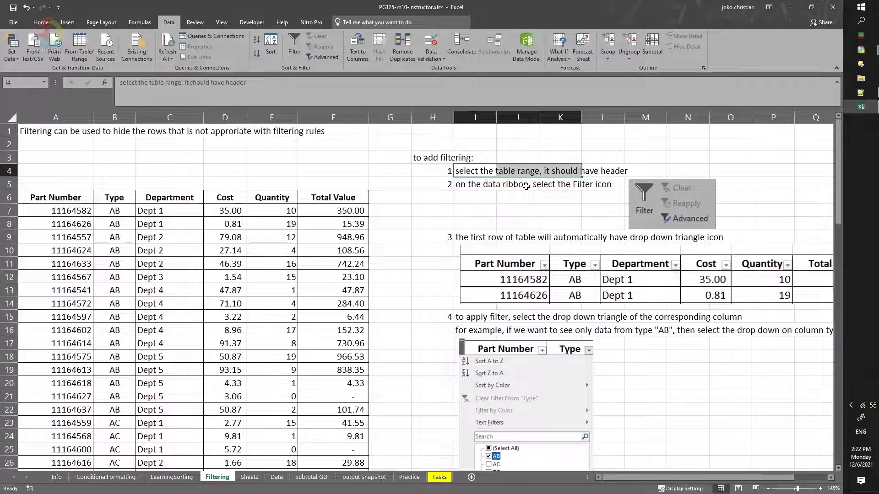
pyautogui.click(70, 199)
pyautogui.press('Down')
pyautogui.press('Down')
pyautogui.press('Down')
pyautogui.press('Down')
pyautogui.press('Down')
pyautogui.press('Down')
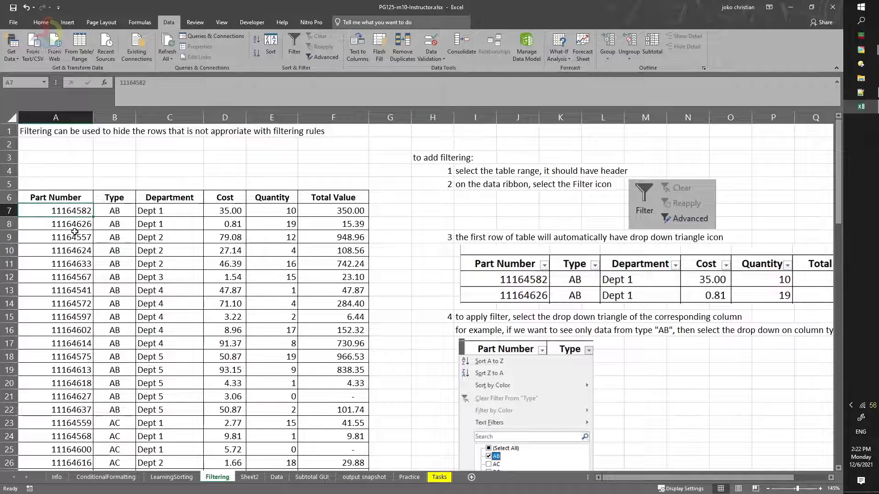
pyautogui.press('Up')
pyautogui.press('Up')
pyautogui.press('Up')
pyautogui.press('Up')
pyautogui.press('Up')
pyautogui.press('Up')
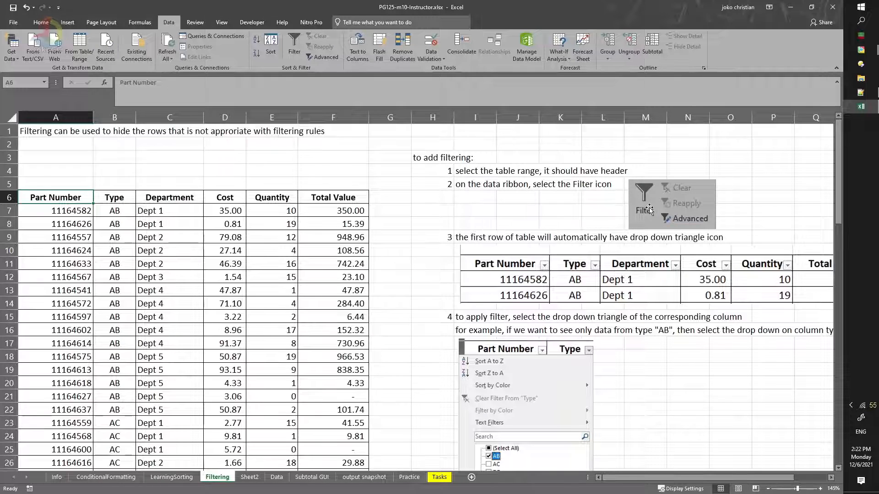
# - Select the whole parts table, including its header row, and turn on filtering for it
pyautogui.press('ctrl')
pyautogui.click(172, 279)
pyautogui.click(133, 239)
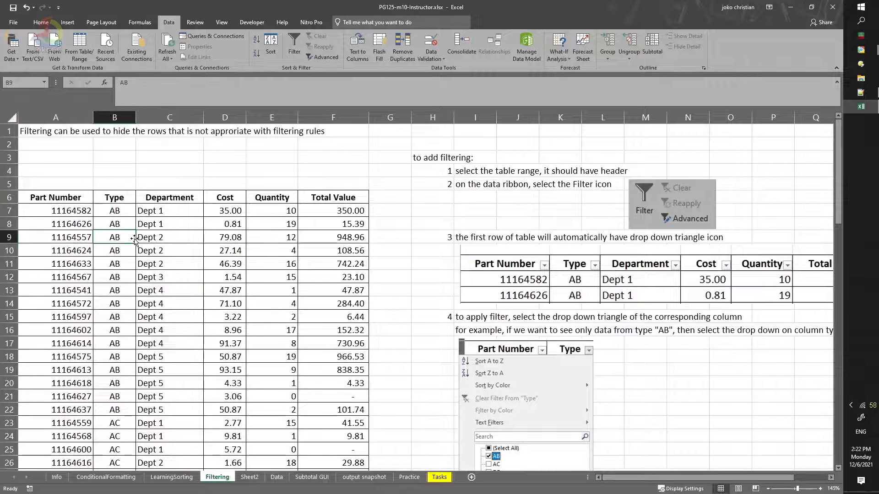
pyautogui.hotkey('ctrl', 'a')
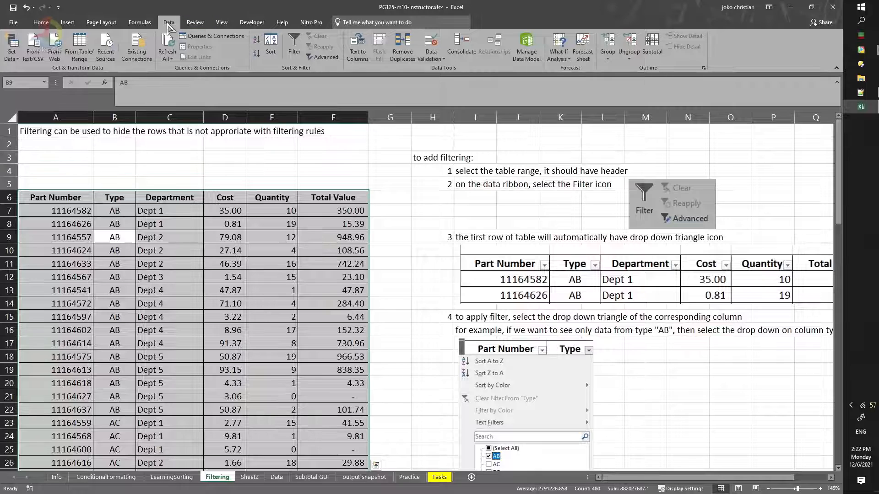
pyautogui.hotkey('ctrl', 'q')
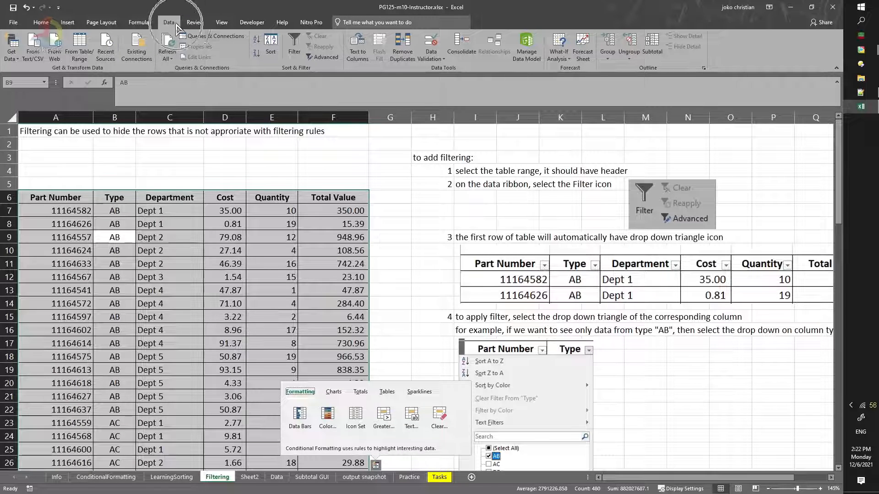
pyautogui.click(297, 48)
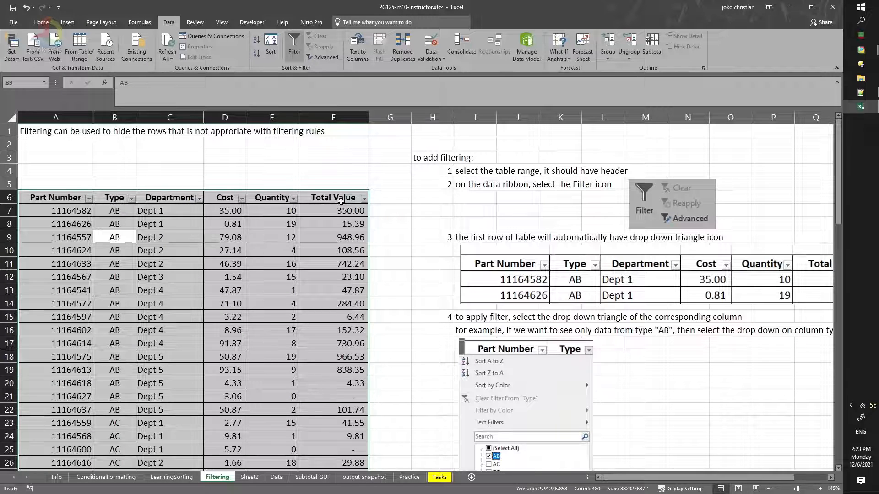
pyautogui.click(285, 179)
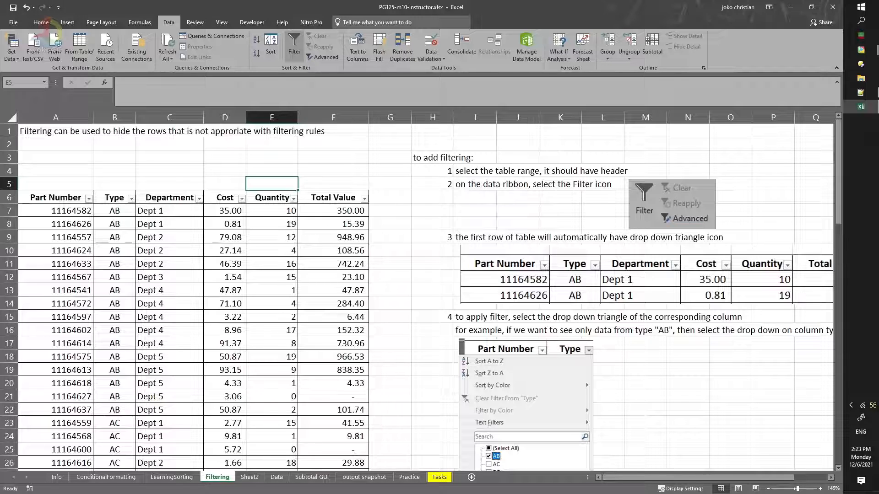
# - Try both sort orders on the table's Type column, finishing with A to Z
pyautogui.click(132, 200)
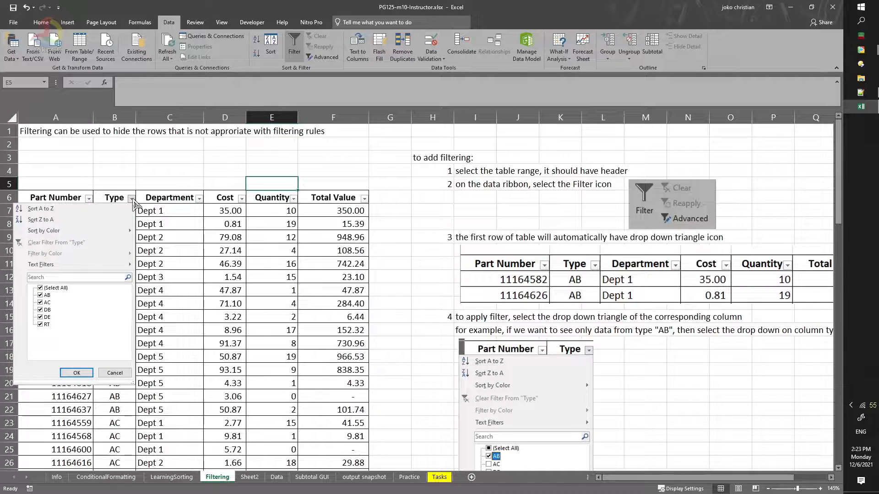
pyautogui.click(90, 209)
pyautogui.click(131, 198)
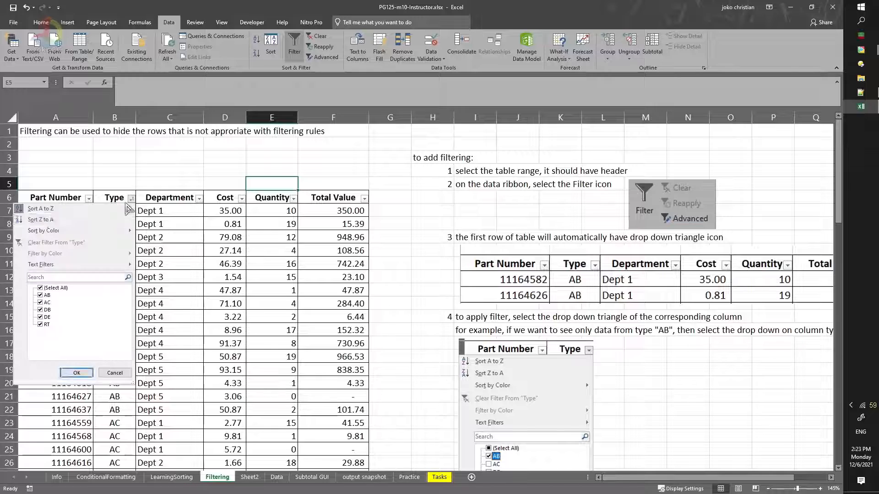
pyautogui.click(77, 221)
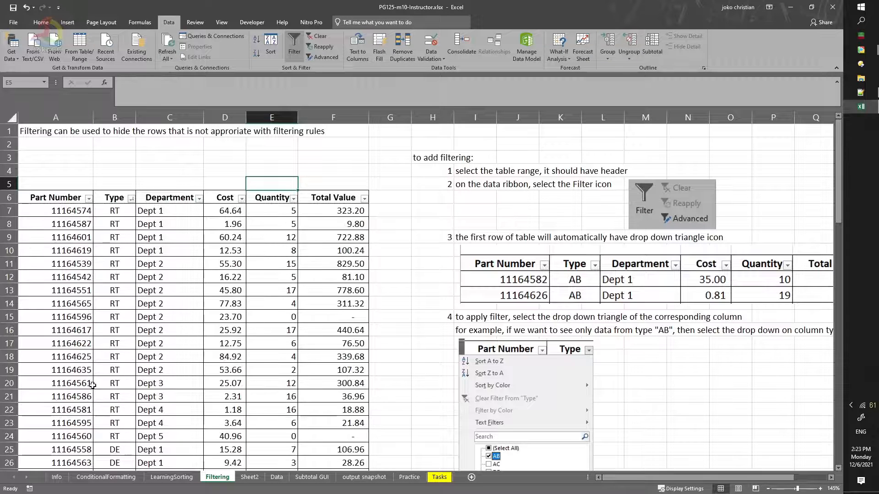
pyautogui.click(131, 201)
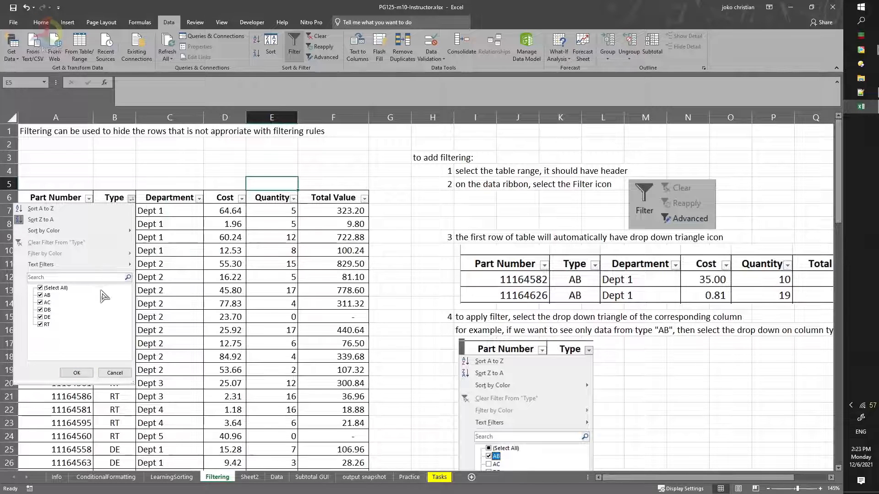
pyautogui.click(62, 209)
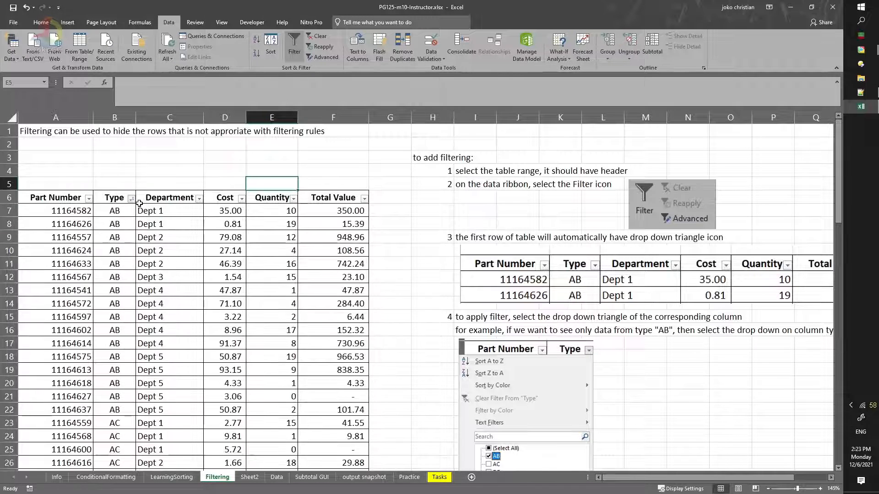
# - Filter the Type column to AB and DB only, excluding AC, DE and RT
pyautogui.click(132, 199)
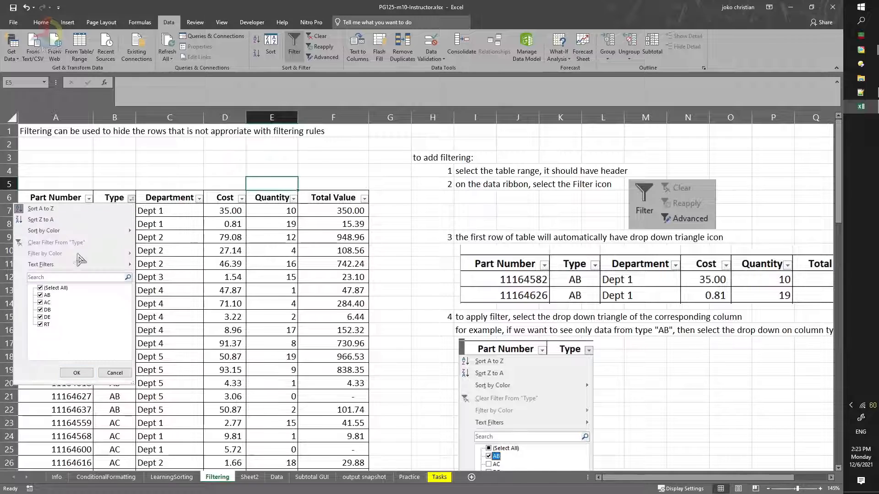
pyautogui.click(40, 302)
pyautogui.click(41, 317)
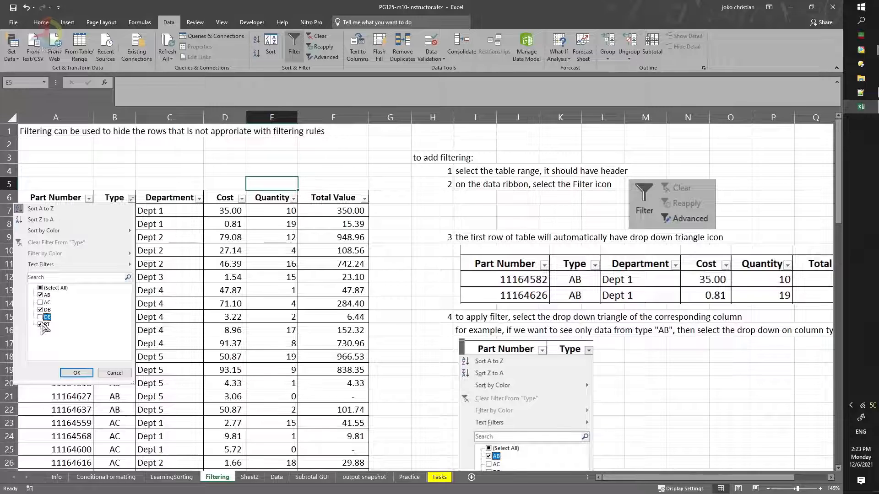
pyautogui.click(41, 324)
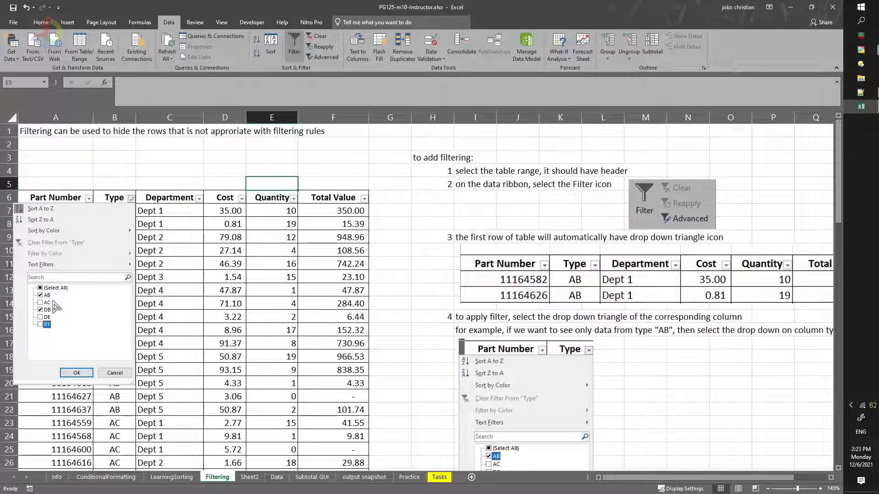
pyautogui.click(78, 373)
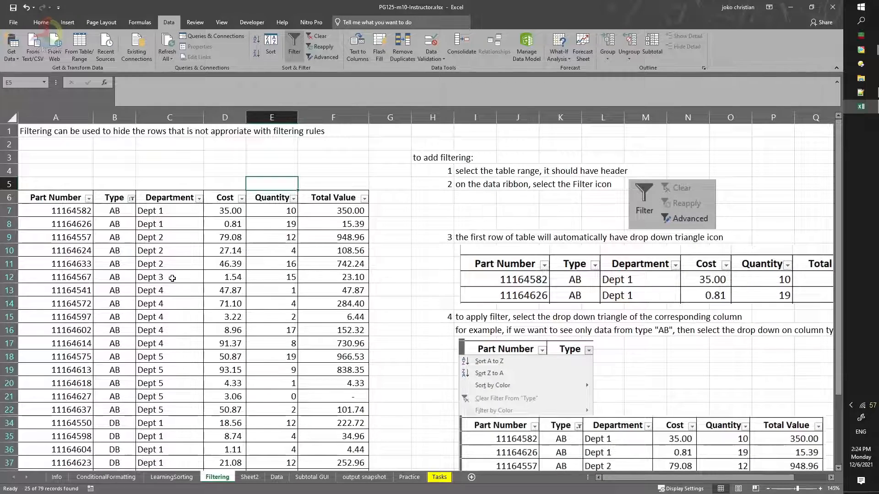
# - Examine the filtered records and the row numbers where the Type column changes from AB to DB
pyautogui.scroll(-1, 143, 262)
pyautogui.scroll(-1, 143, 262)
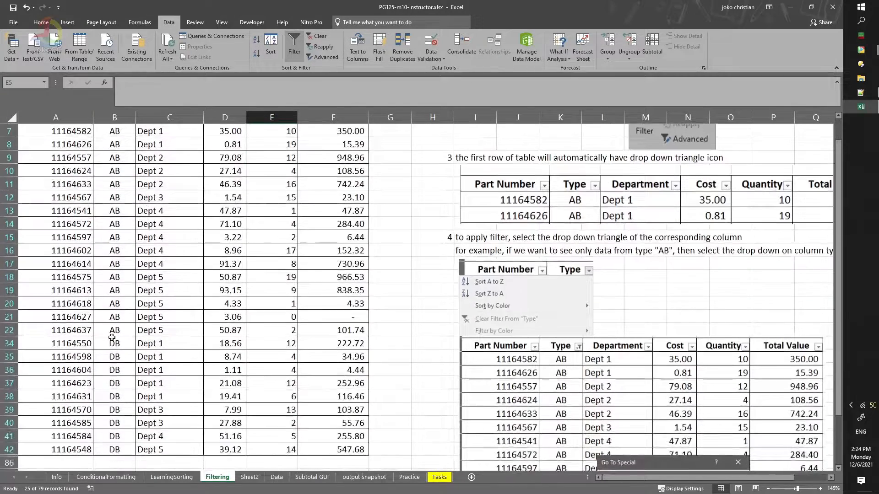
pyautogui.scroll(-1, 112, 320)
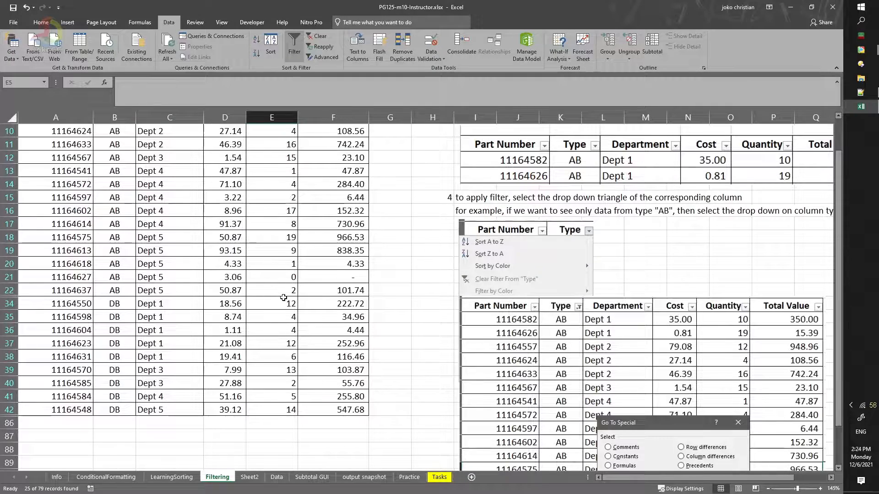
pyautogui.scroll(-3, 284, 298)
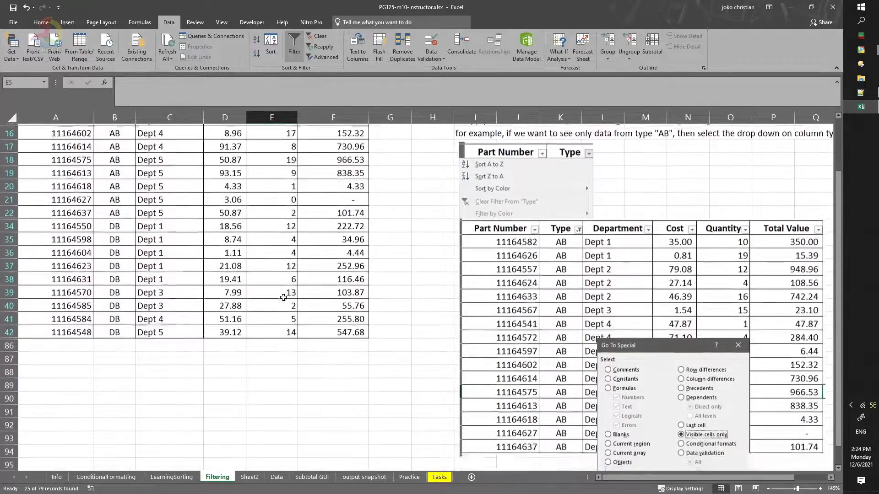
pyautogui.scroll(3, 284, 298)
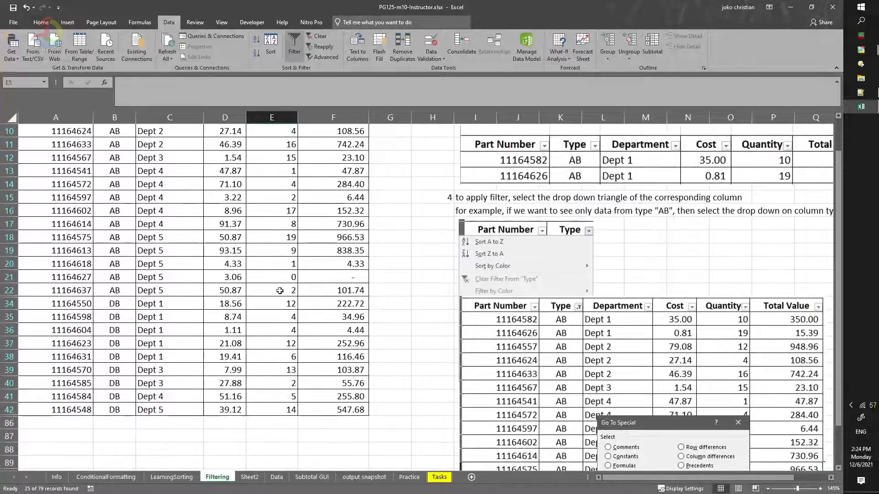
pyautogui.scroll(1, 223, 296)
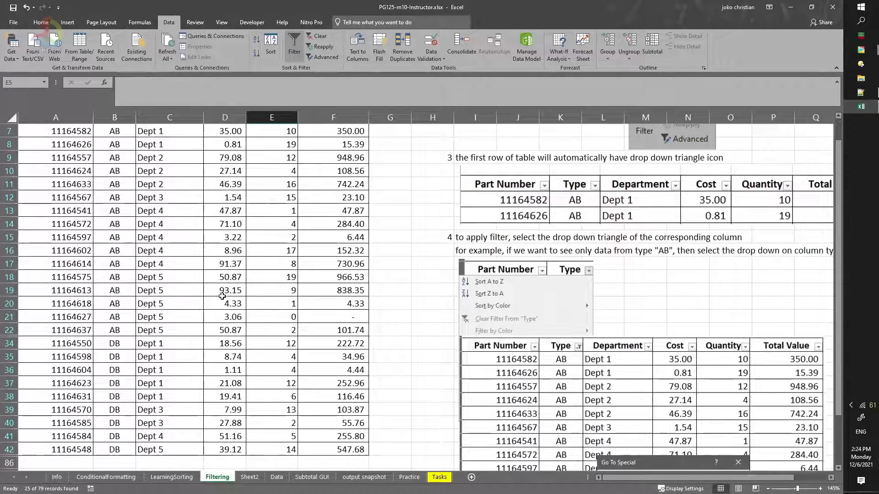
pyautogui.click(156, 305)
pyautogui.click(118, 333)
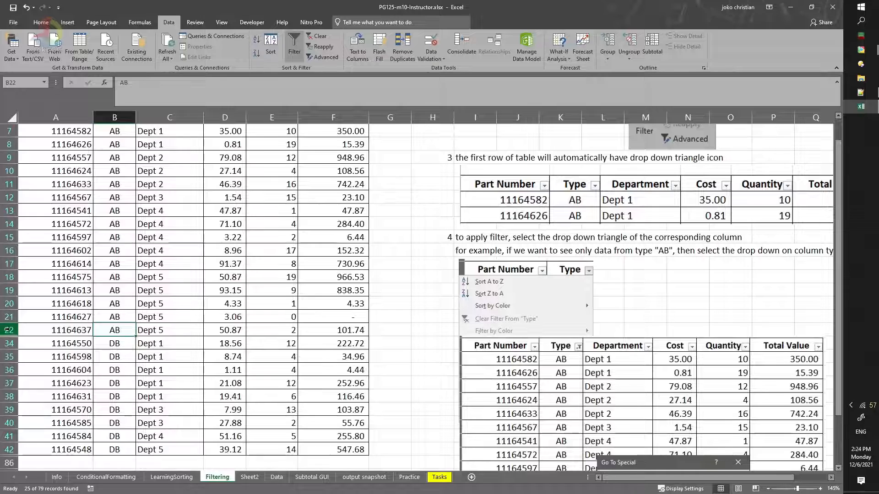
pyautogui.press('ctrl')
pyautogui.press('ctrl')
pyautogui.press('ctrl')
pyautogui.press('ctrl')
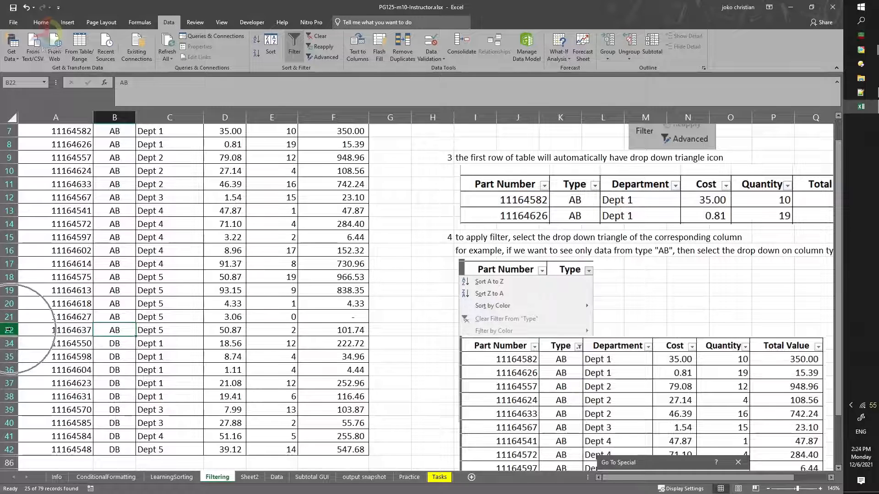
pyautogui.press('ctrl')
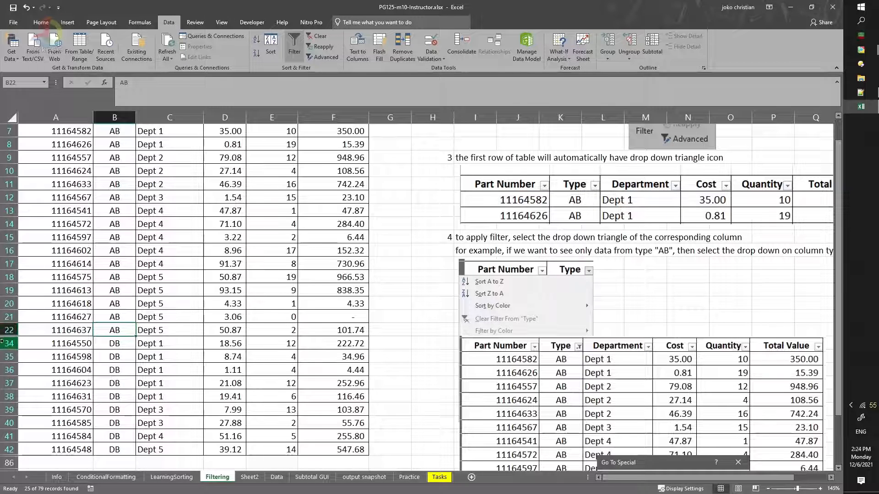
pyautogui.press('ctrl')
pyautogui.press('ctrl')
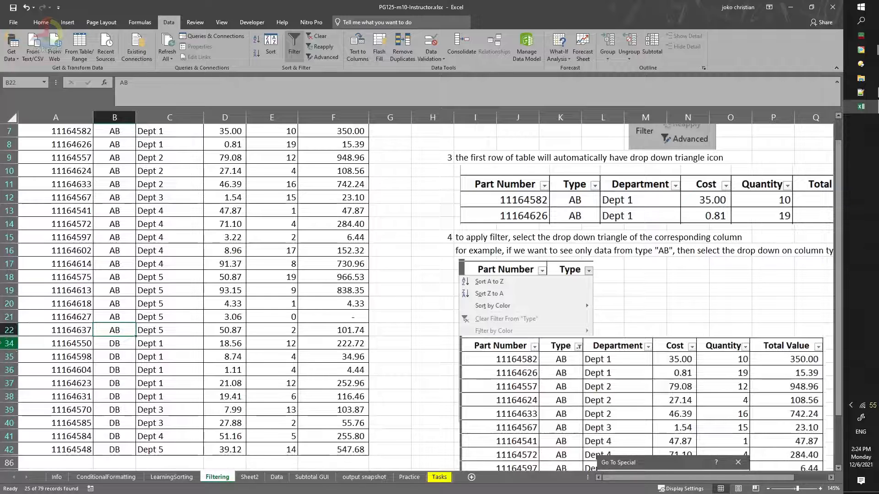
pyautogui.press('ctrl')
pyautogui.press('ctrl')
pyautogui.press('ctrl')
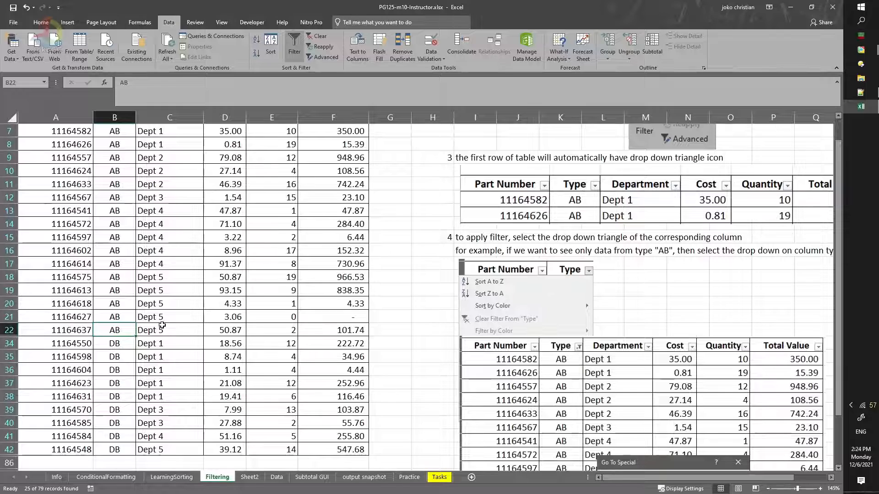
# - Clear the filter from the parts table and look over the rows of the other types
pyautogui.scroll(2, 162, 325)
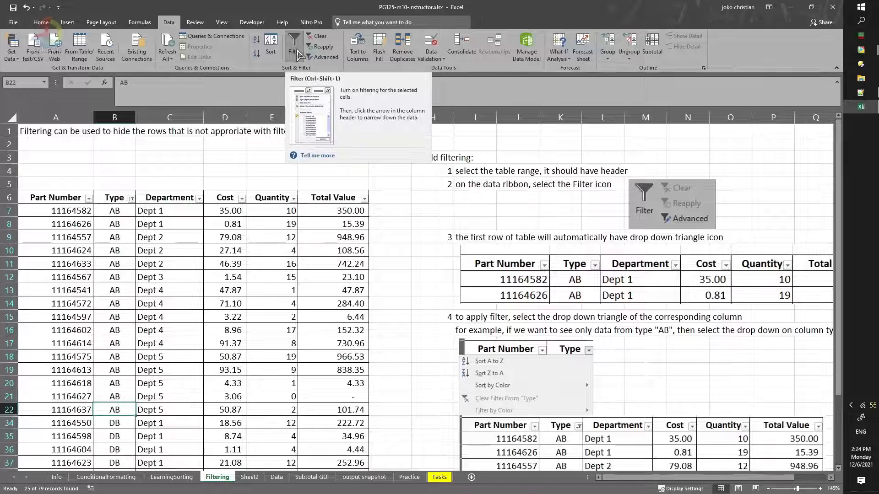
pyautogui.click(324, 41)
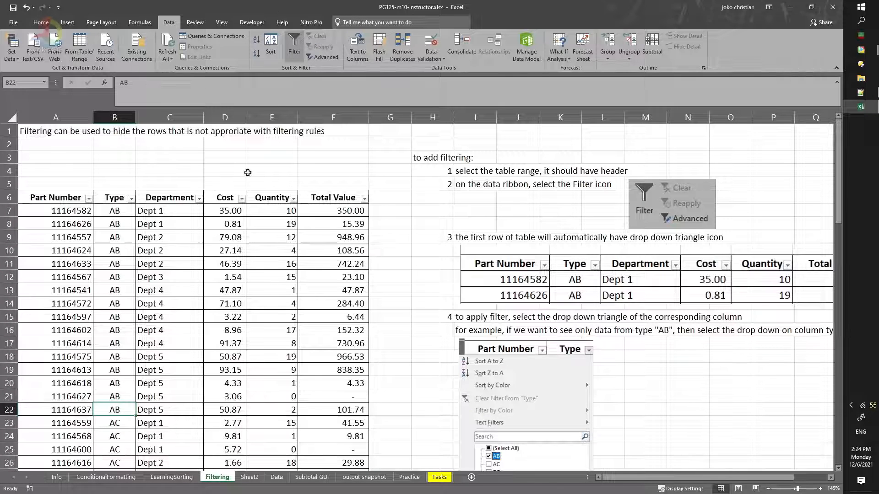
pyautogui.scroll(-2, 193, 226)
pyautogui.scroll(-6, 193, 226)
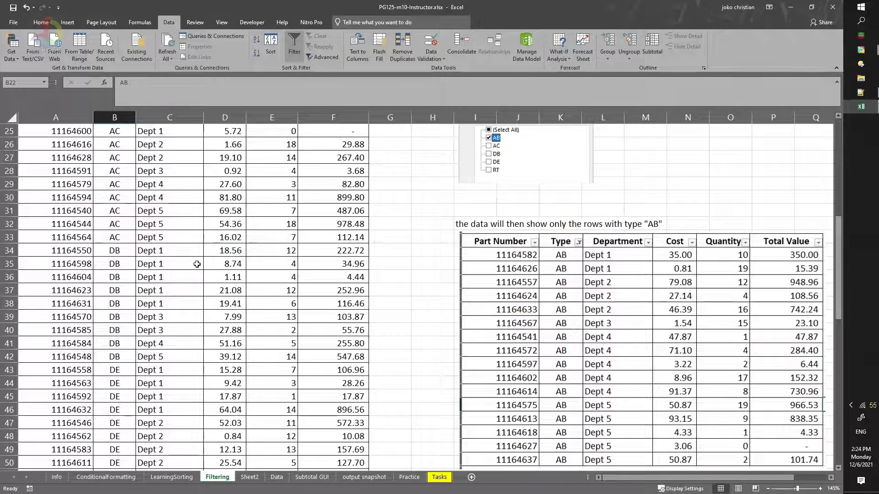
pyautogui.scroll(3, 200, 268)
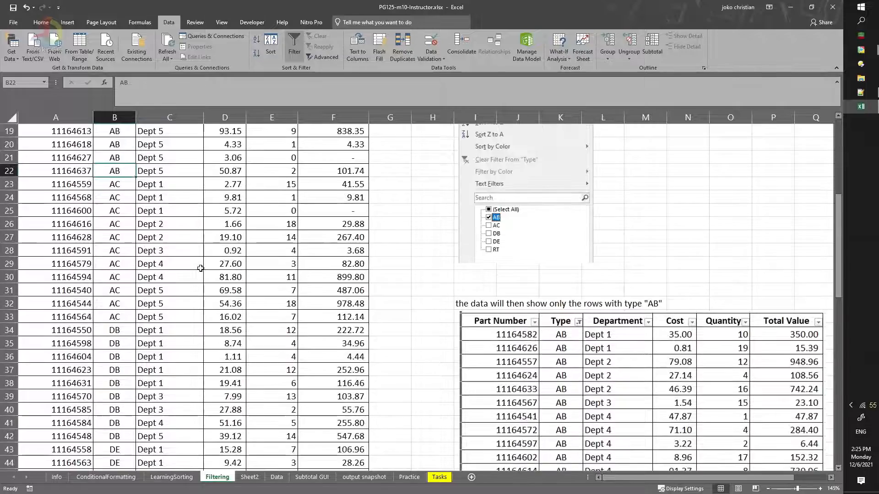
pyautogui.scroll(-1, 202, 275)
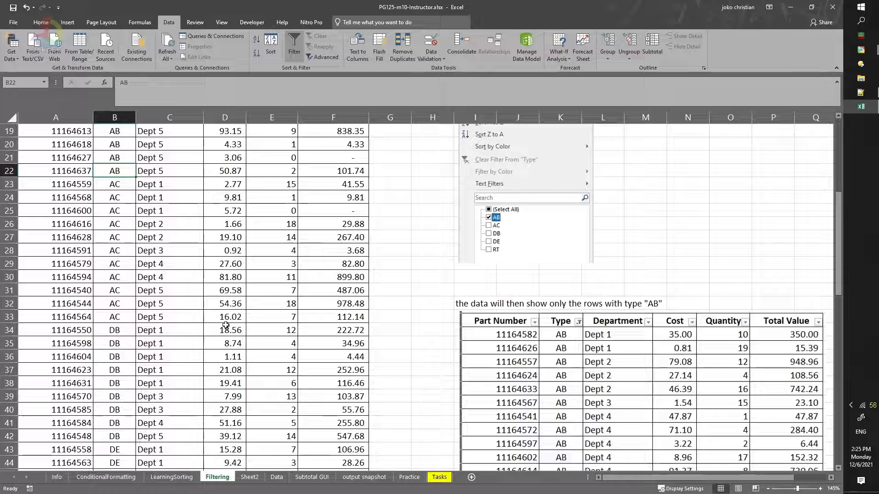
pyautogui.moveTo(87, 290); pyautogui.dragTo(338, 306)
pyautogui.moveTo(398, 292); pyautogui.dragTo(649, 439)
pyautogui.moveTo(718, 476); pyautogui.dragTo(591, 489)
pyautogui.click(481, 375)
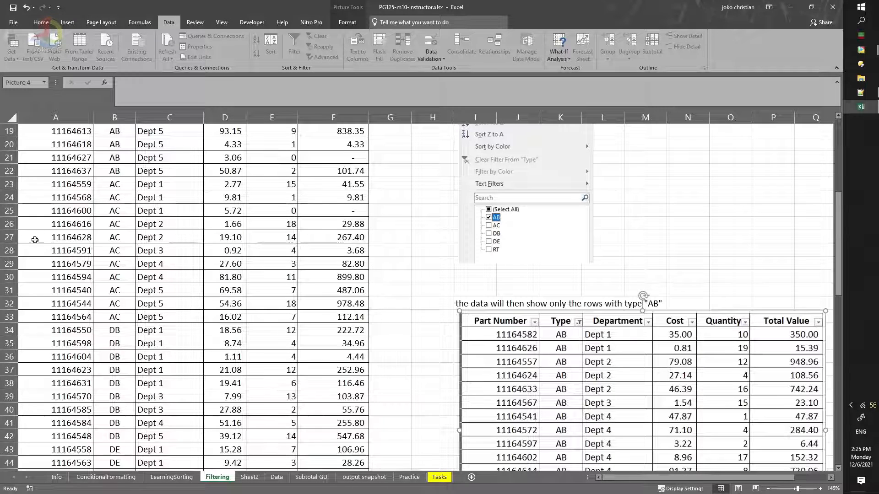
# - Examine rows 32 up to 29 of the unfiltered parts table by selecting them one at a time
pyautogui.click(9, 303)
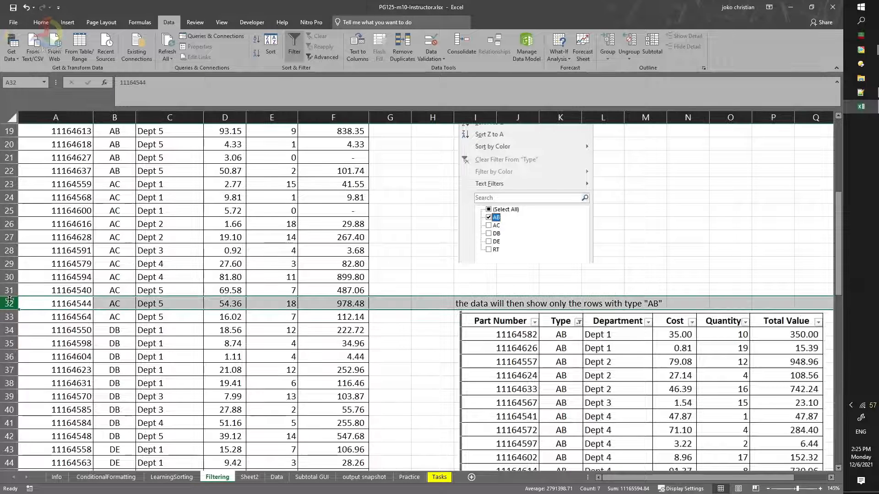
pyautogui.click(8, 290)
pyautogui.click(7, 277)
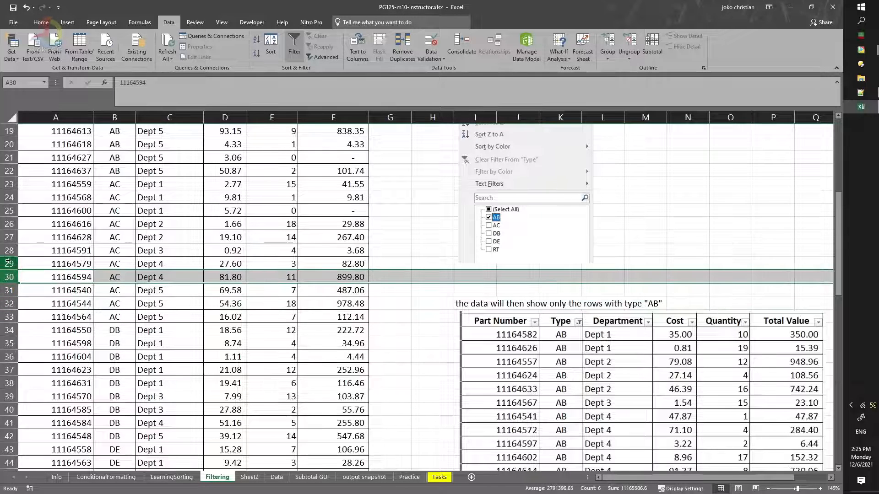
pyautogui.click(8, 264)
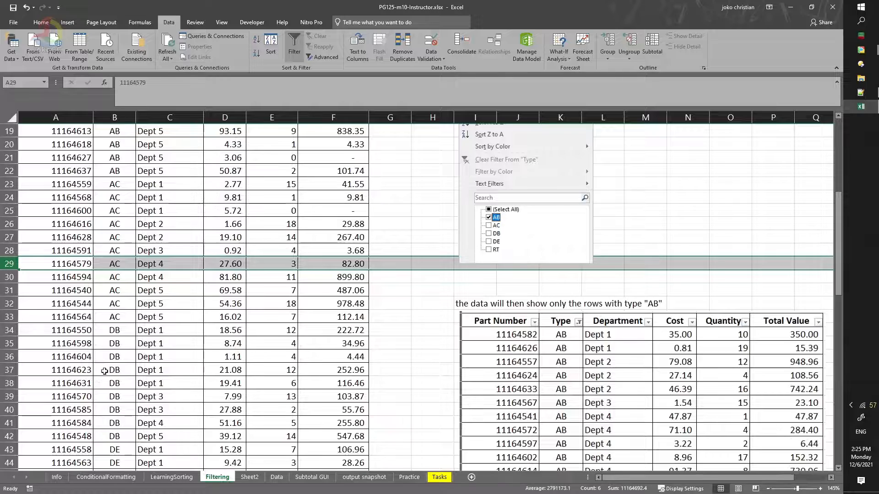
# - Filter the parts table's Department column to Dept 2 only
pyautogui.scroll(6, 132, 386)
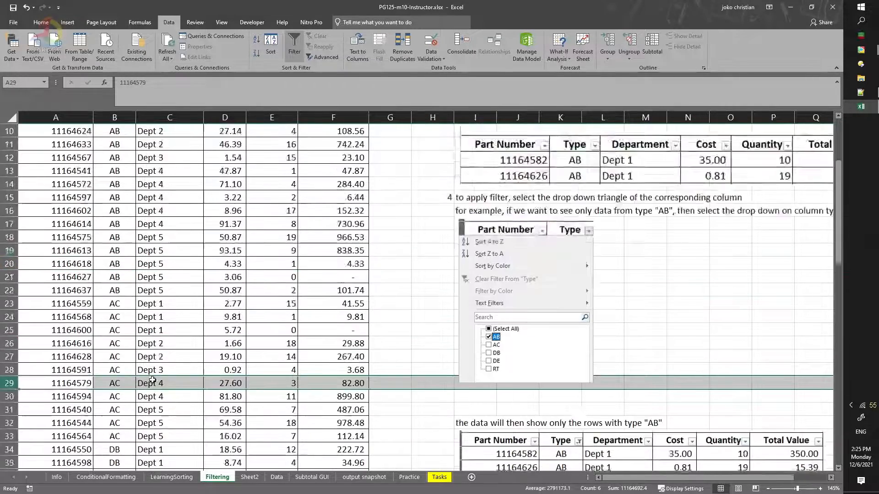
pyautogui.click(200, 270)
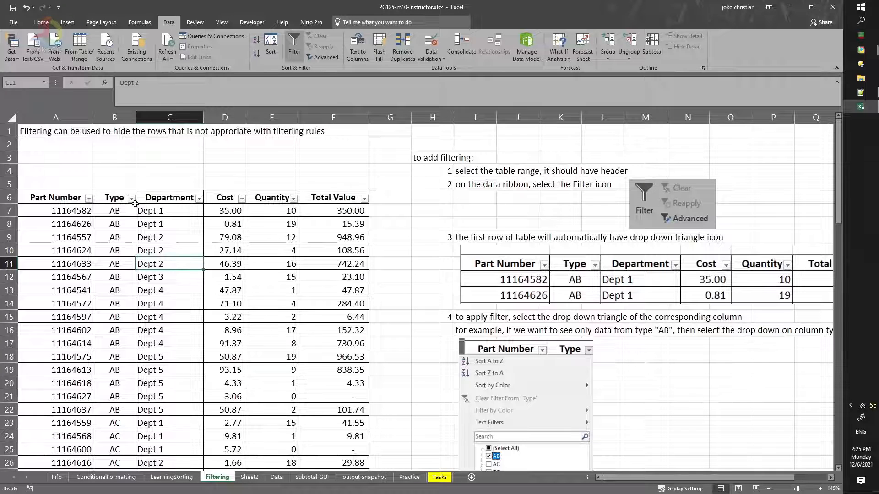
pyautogui.click(199, 198)
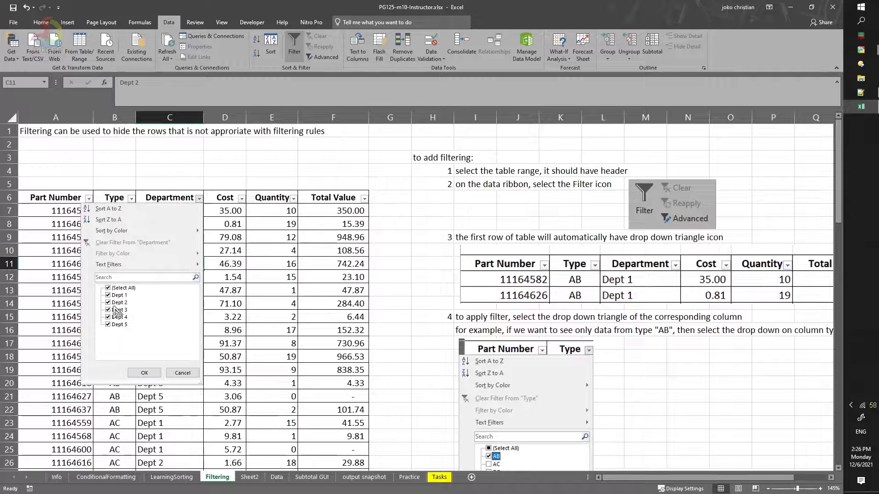
pyautogui.click(123, 289)
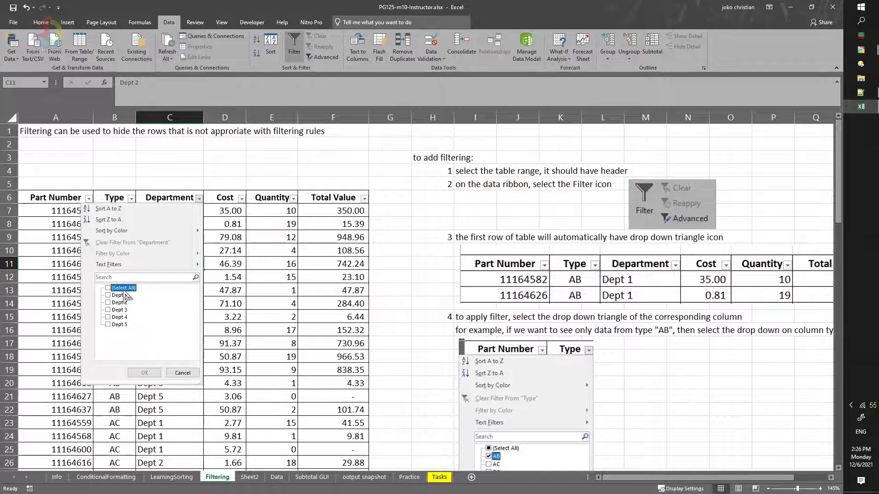
pyautogui.click(112, 302)
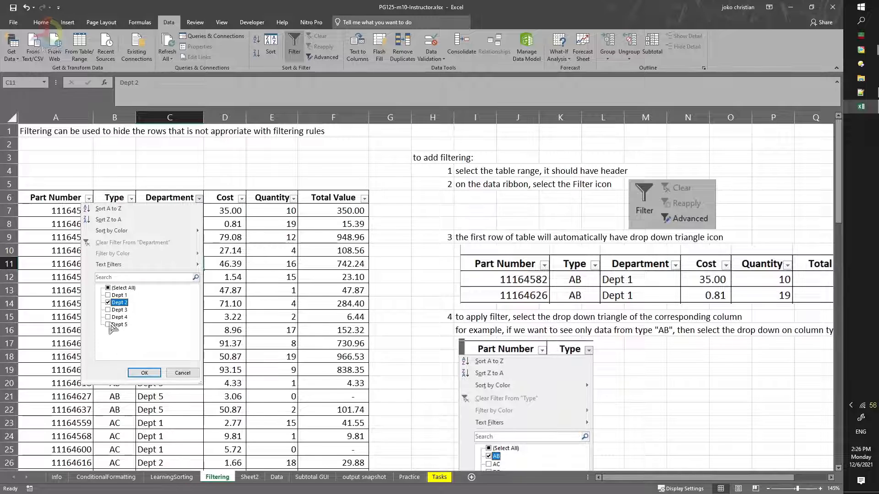
pyautogui.click(144, 373)
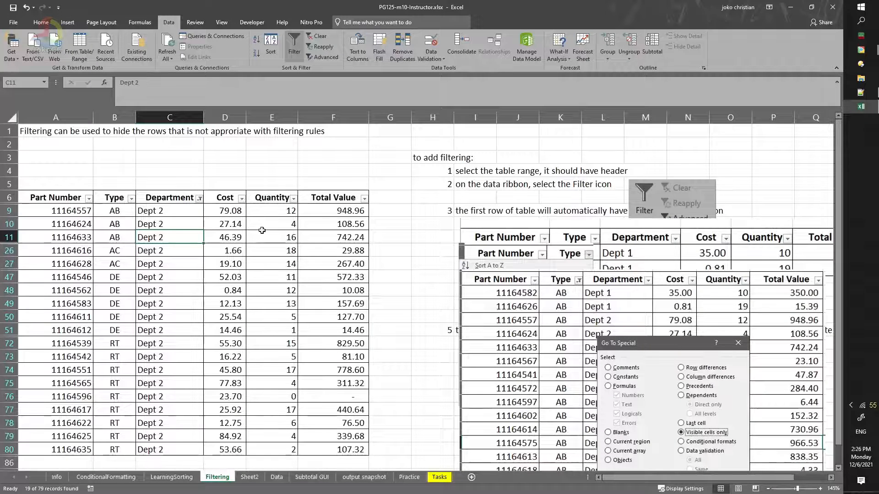
# - Filter the Type column to DE only, excluding AB, AC and RT, and look over the filtered records
pyautogui.click(131, 199)
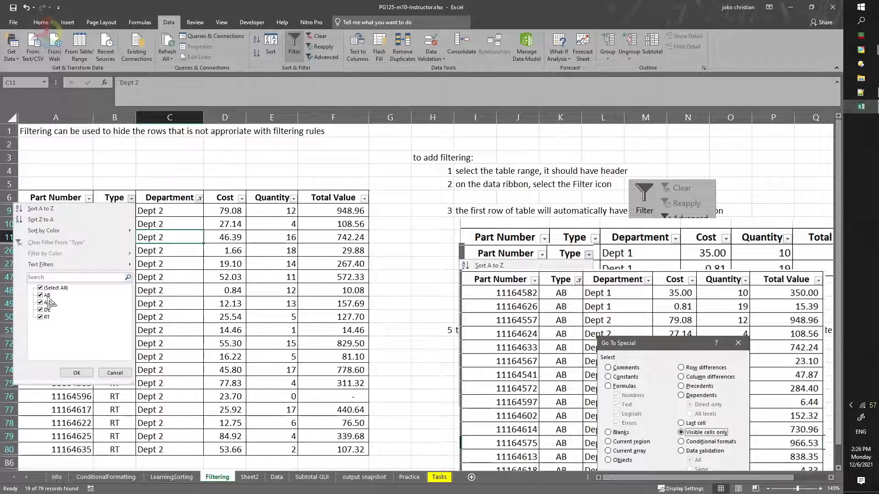
pyautogui.click(43, 311)
pyautogui.click(41, 310)
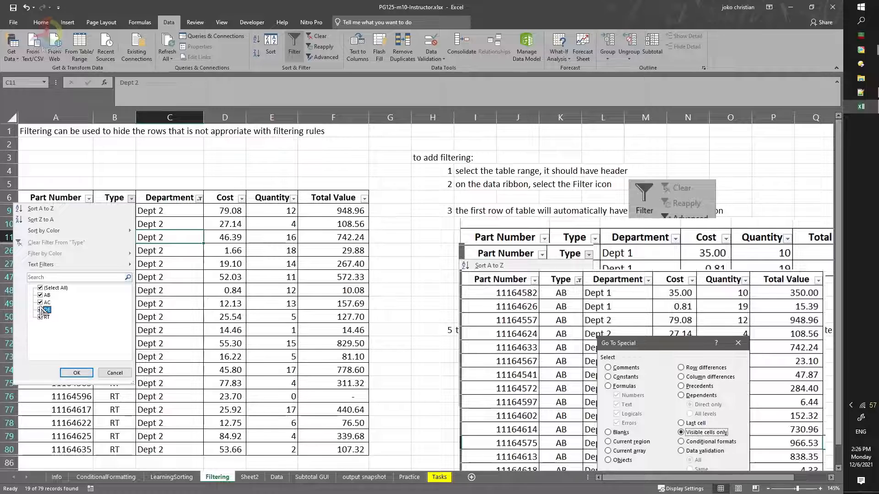
pyautogui.click(41, 295)
pyautogui.click(41, 302)
pyautogui.click(40, 317)
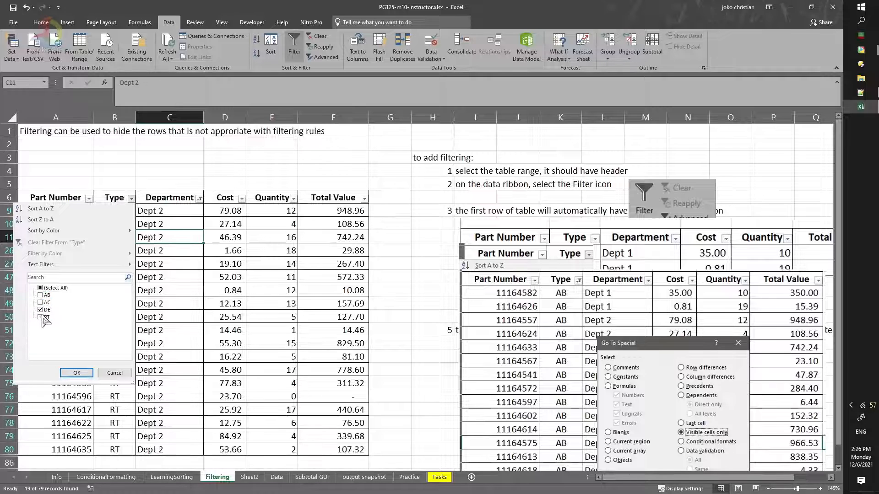
pyautogui.click(76, 373)
pyautogui.click(222, 333)
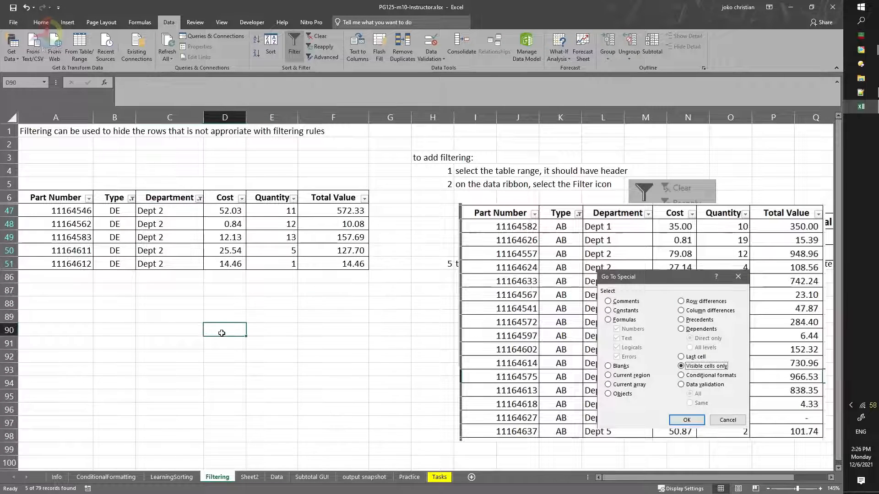
pyautogui.moveTo(177, 210); pyautogui.dragTo(345, 266)
pyautogui.click(243, 318)
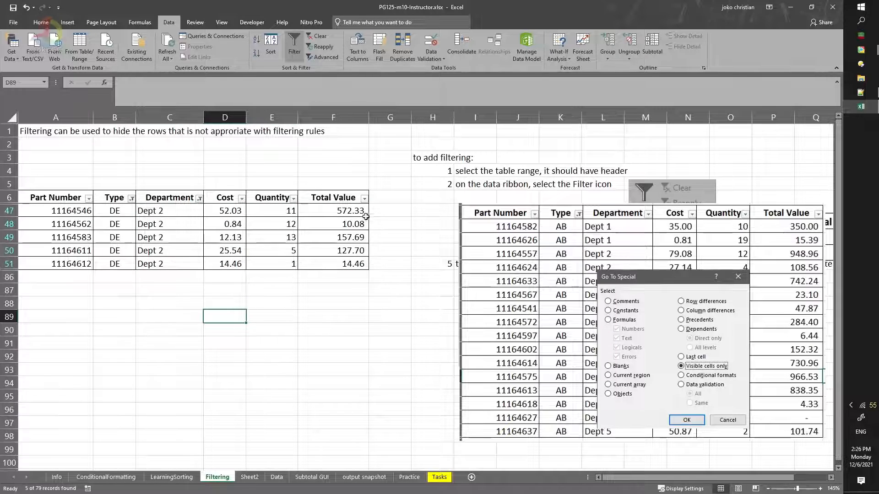
# - Sort the filtered records by Total Value from smallest to largest
pyautogui.click(364, 200)
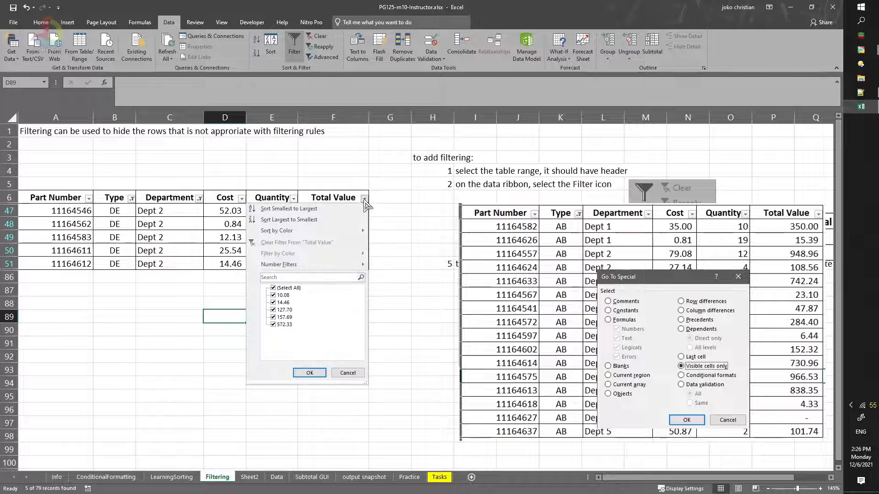
pyautogui.click(288, 209)
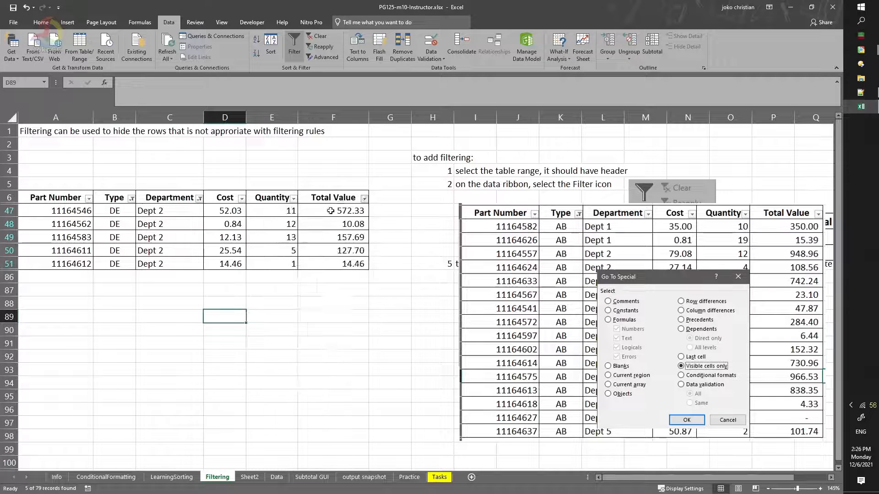
pyautogui.click(293, 349)
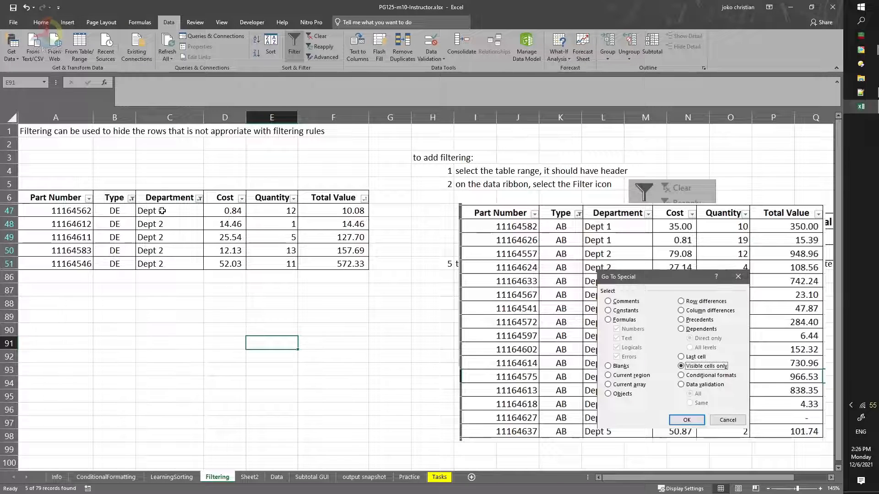
# - Copy the filtered table with its header row to cell I1 of Sheet2 and widen column I to fit the Part Number heading
pyautogui.moveTo(57, 196); pyautogui.dragTo(334, 265)
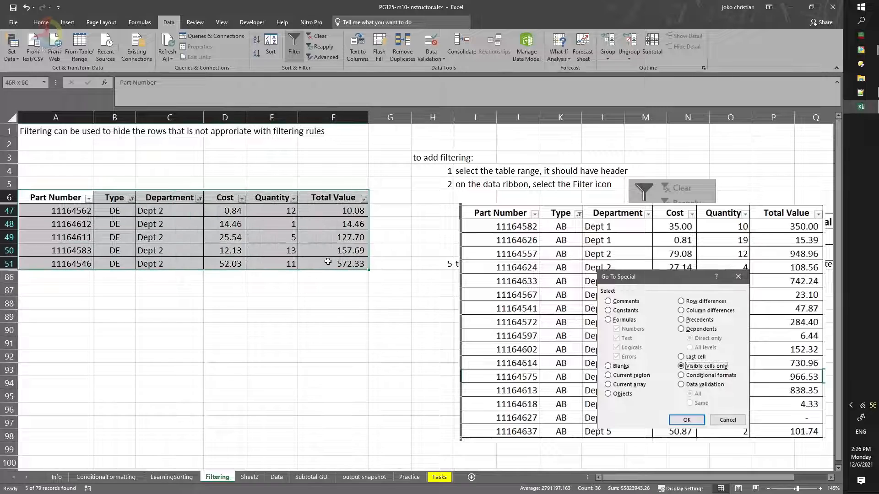
pyautogui.rightClick(281, 246)
pyautogui.click(301, 263)
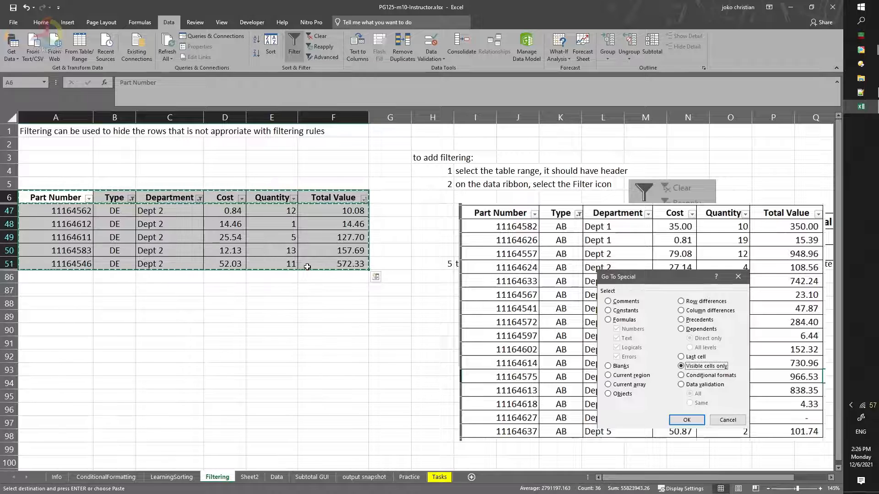
pyautogui.click(249, 478)
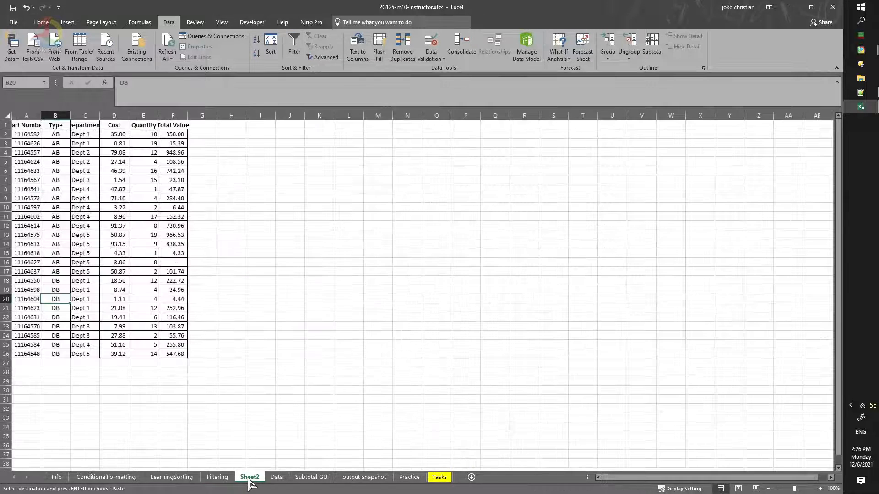
pyautogui.click(286, 339)
pyautogui.click(267, 127)
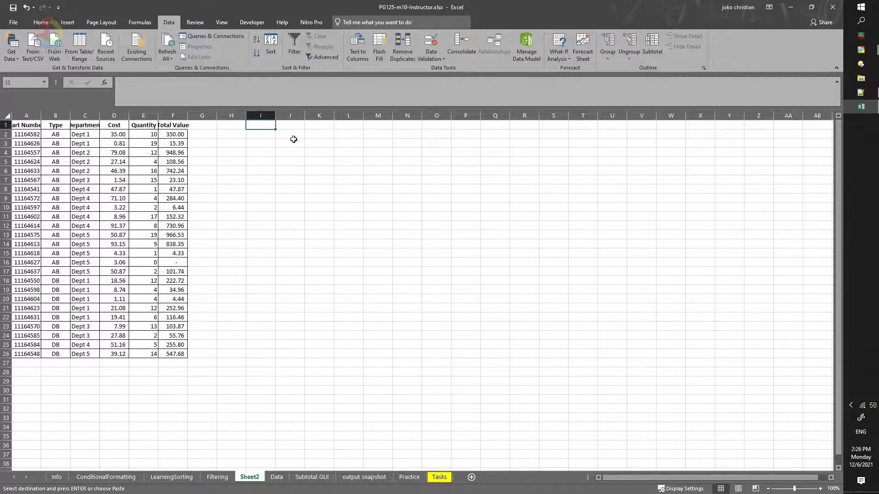
pyautogui.hotkey('ctrl', 'v')
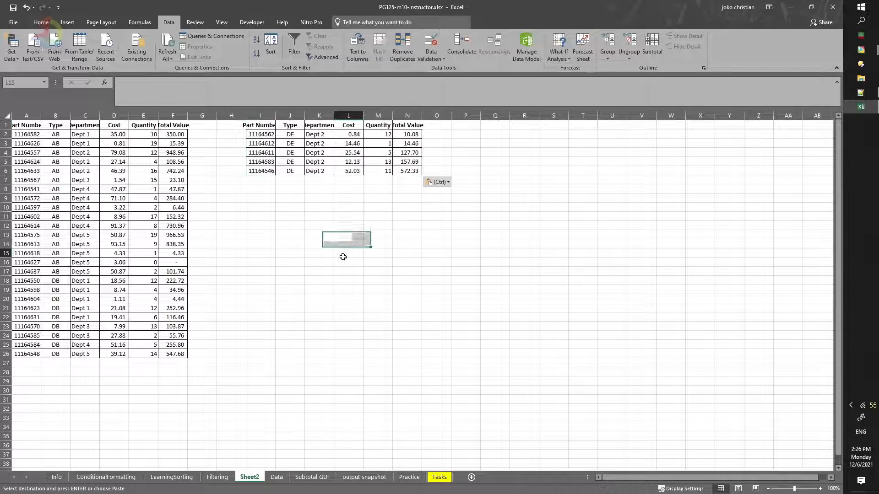
pyautogui.click(348, 253)
pyautogui.moveTo(275, 115); pyautogui.dragTo(297, 115)
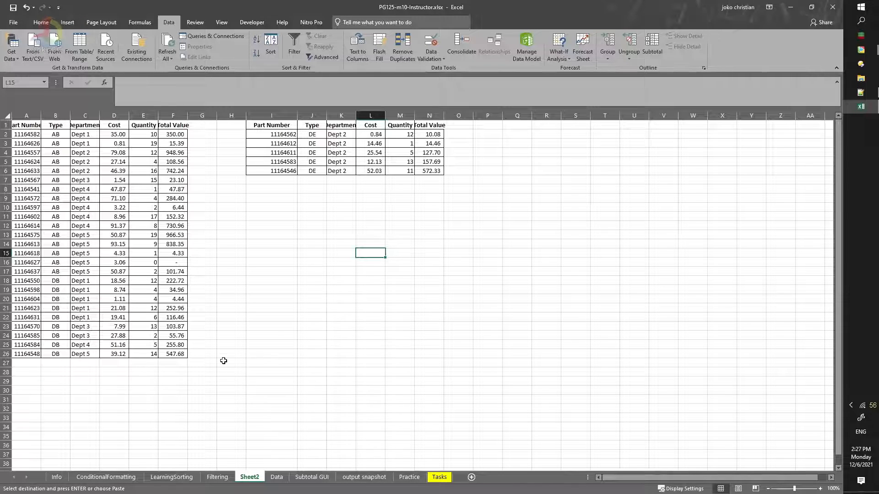
# - Return to the Filtering sheet and select the filtered table again, including its header row
pyautogui.click(219, 478)
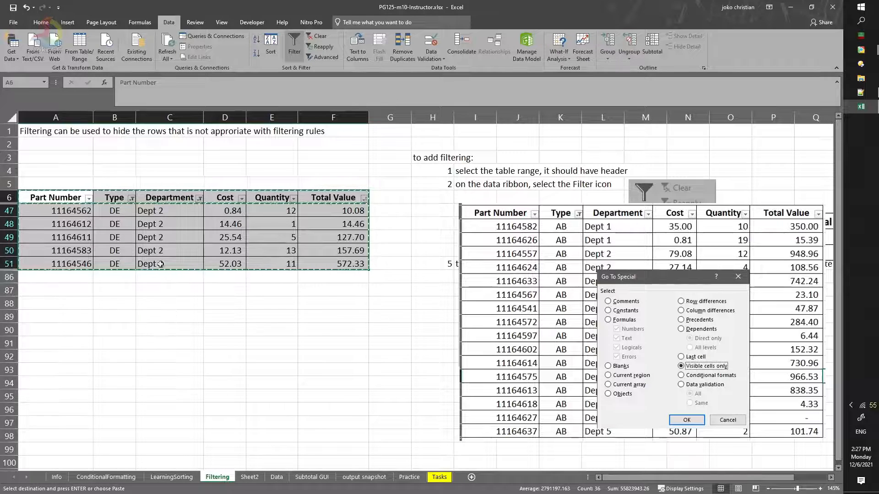
pyautogui.click(140, 298)
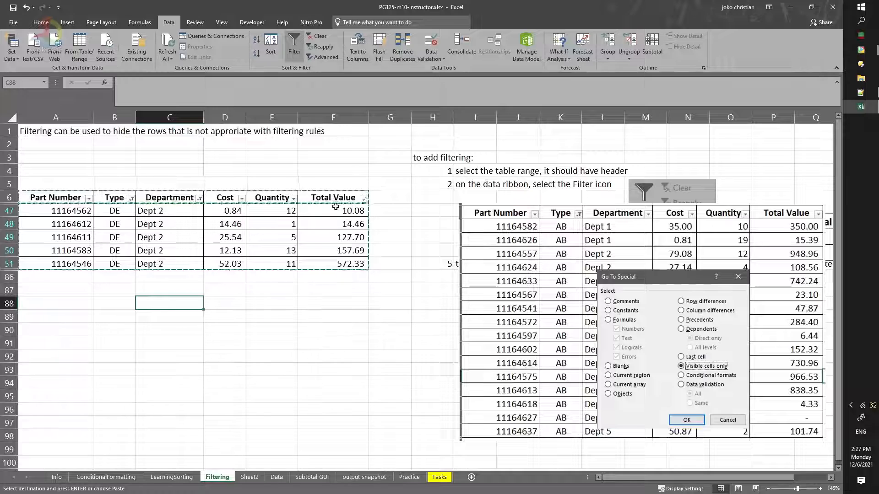
pyautogui.moveTo(69, 197); pyautogui.dragTo(338, 264)
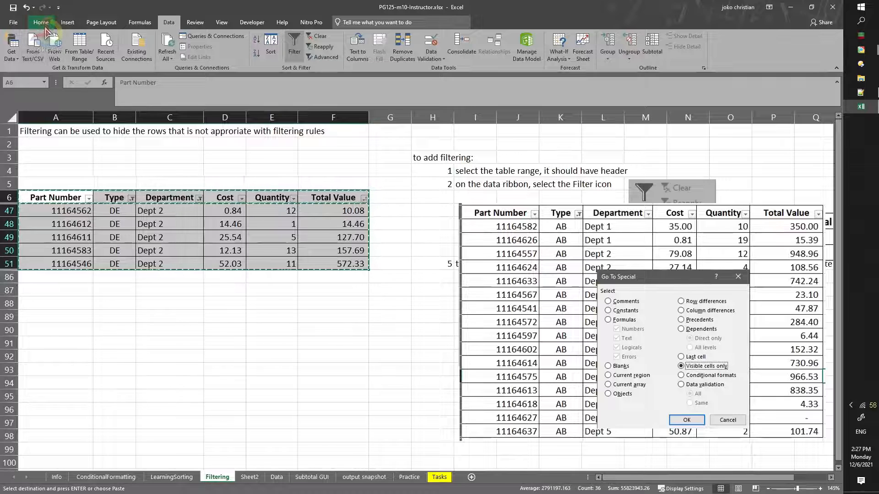
pyautogui.click(42, 24)
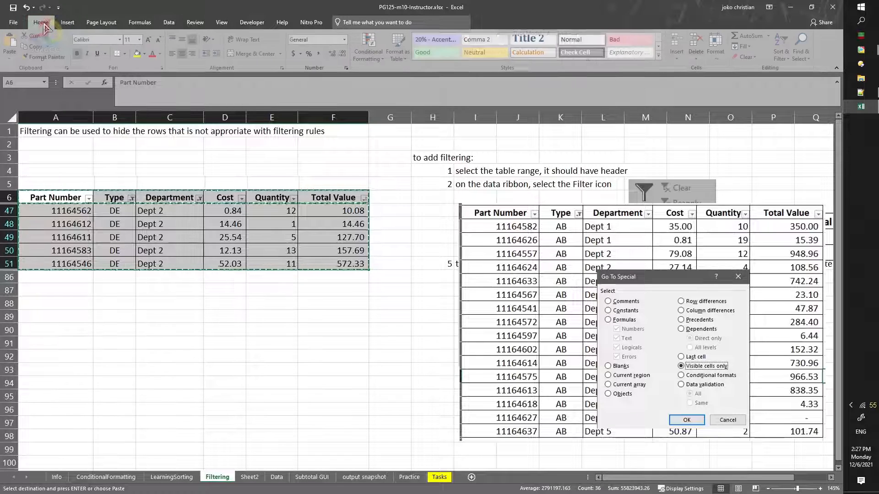
pyautogui.click(808, 61)
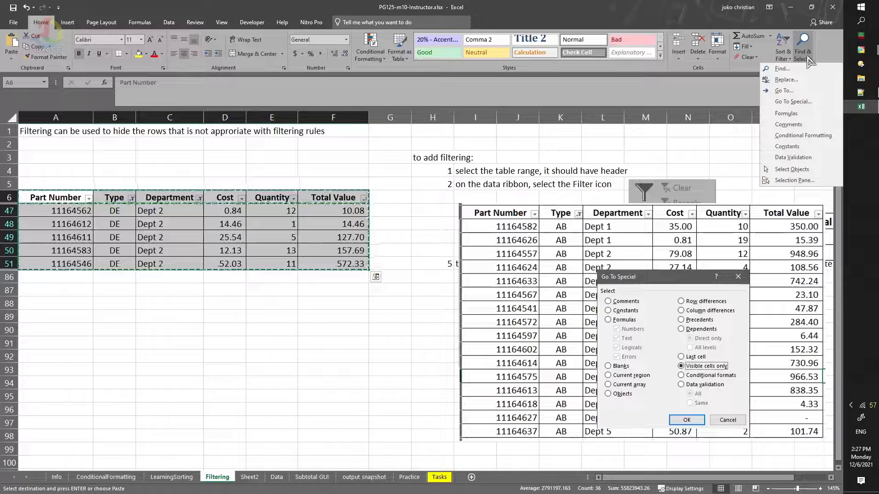
pyautogui.click(809, 103)
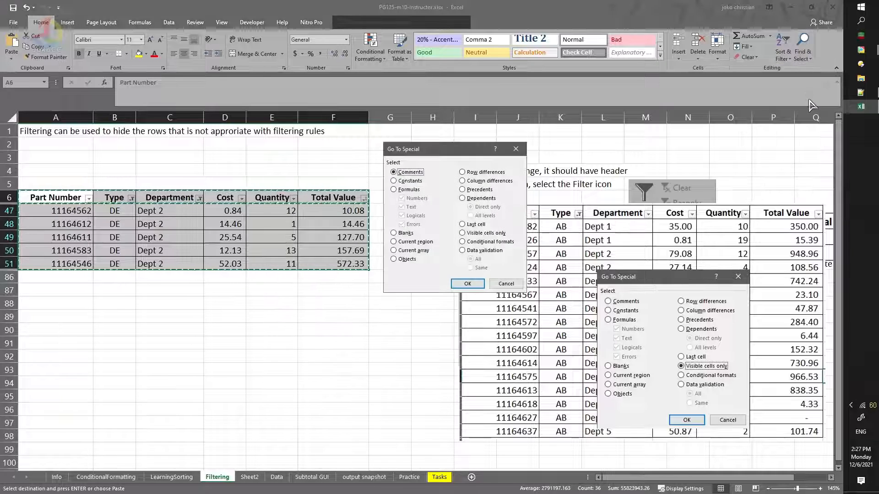
pyautogui.click(515, 147)
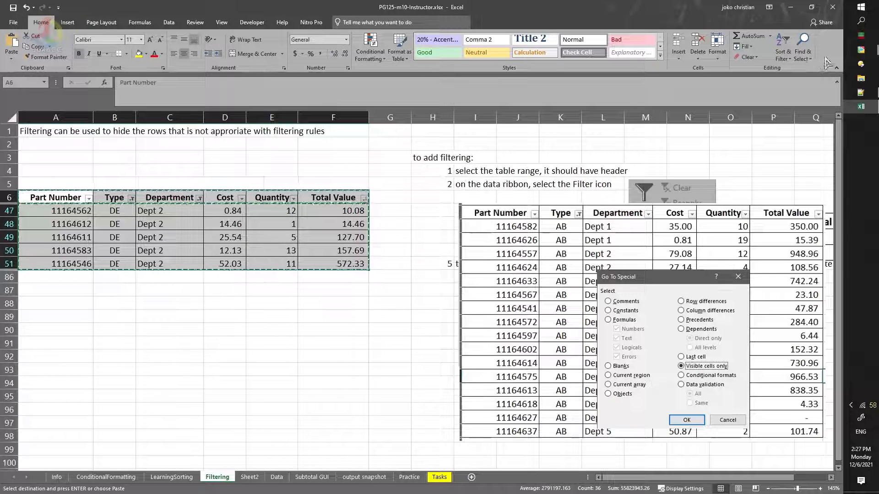
# - Restrict the selection to visible cells only with Go To Special and copy the filtered table
pyautogui.click(807, 56)
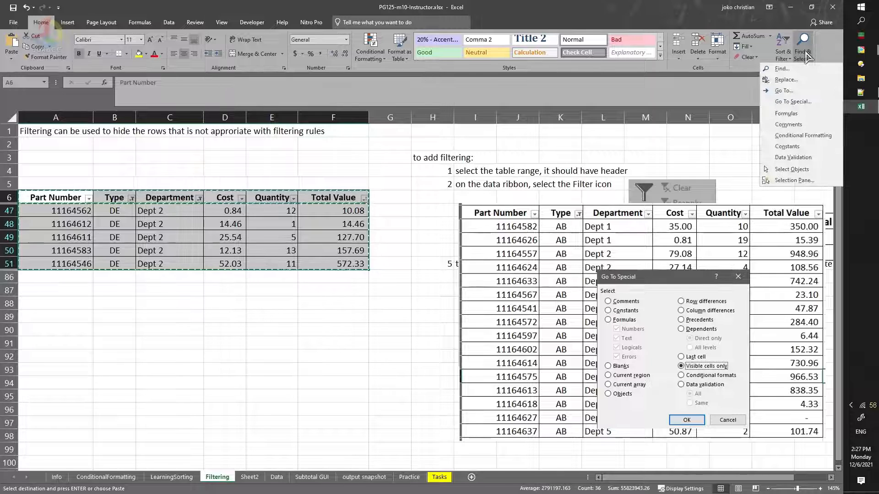
pyautogui.click(791, 101)
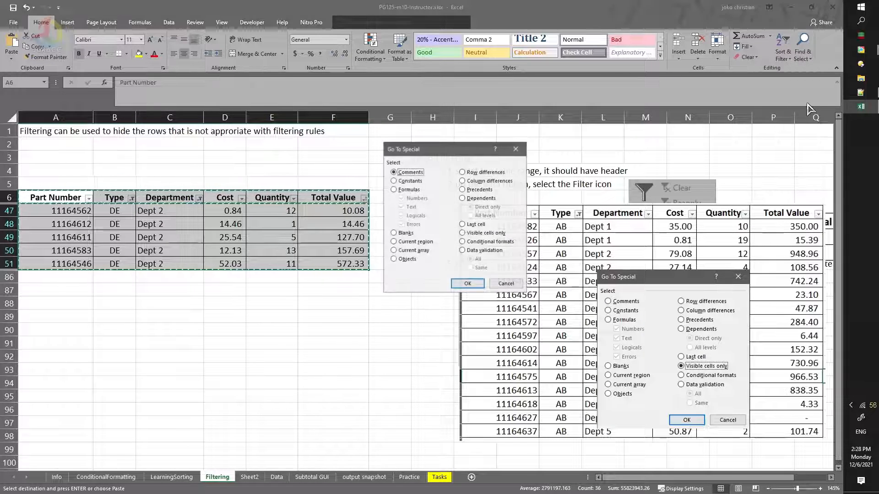
pyautogui.click(477, 235)
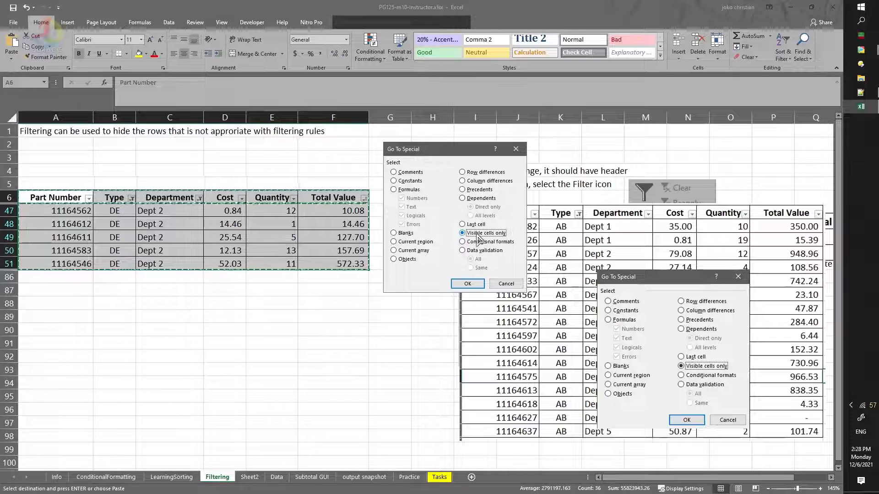
pyautogui.click(467, 284)
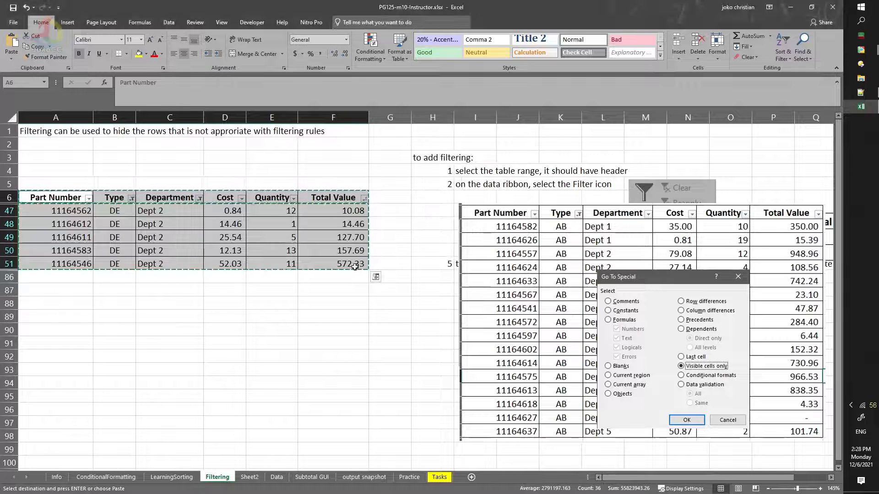
pyautogui.rightClick(295, 223)
pyautogui.click(316, 240)
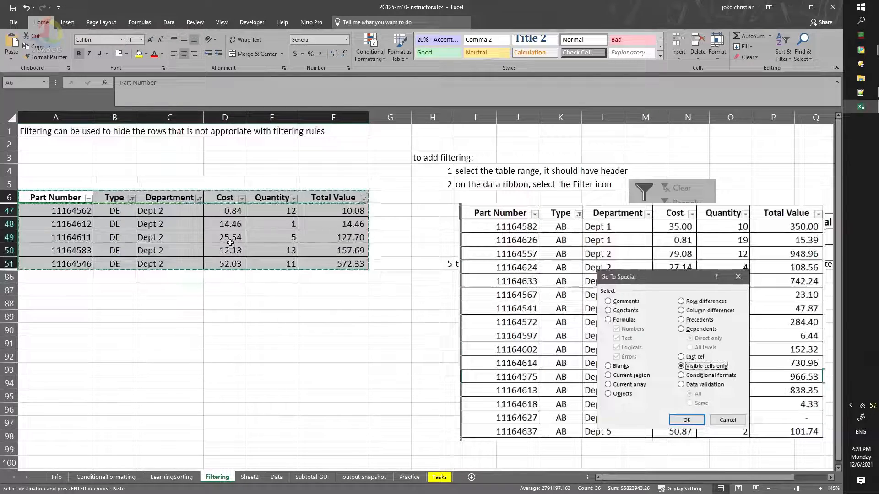
# - Turn off filtering on the parts table in the Filtering sheet so that all its rows are shown
pyautogui.click(200, 224)
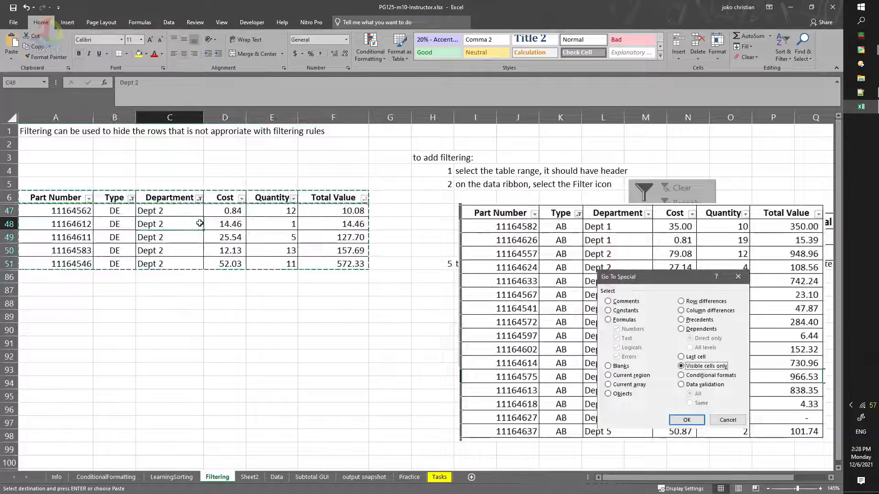
pyautogui.click(169, 23)
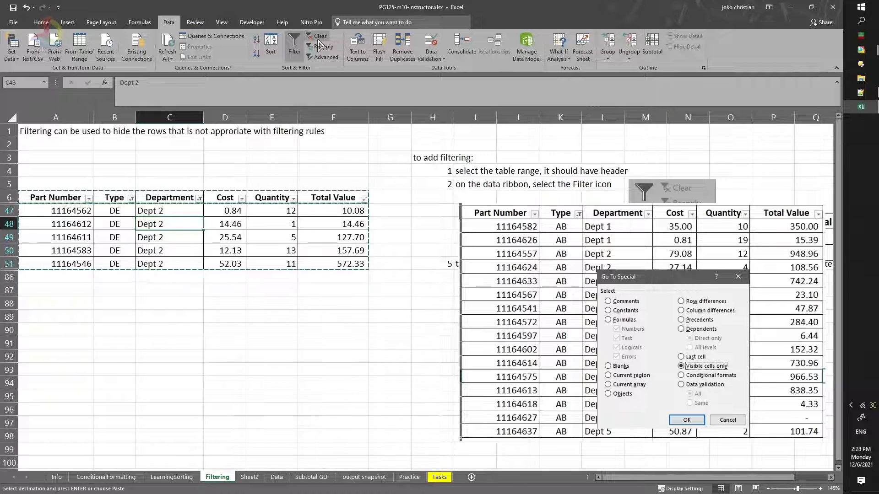
pyautogui.click(294, 46)
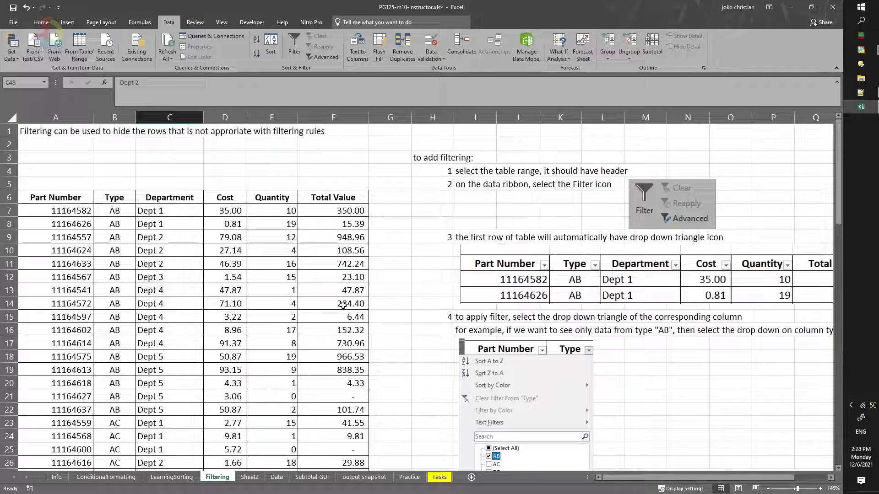
# - Select the entire parts table including its header row and add filter drop-downs to it again
pyautogui.scroll(-7, 488, 326)
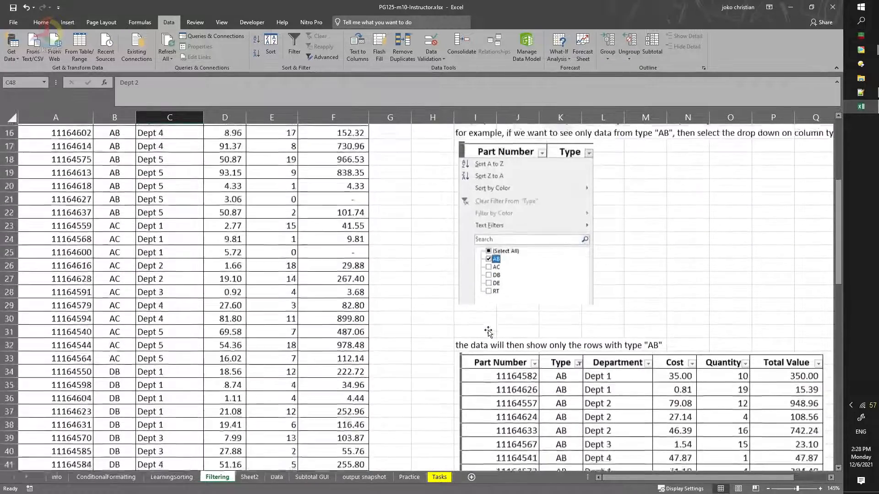
pyautogui.scroll(-4, 487, 331)
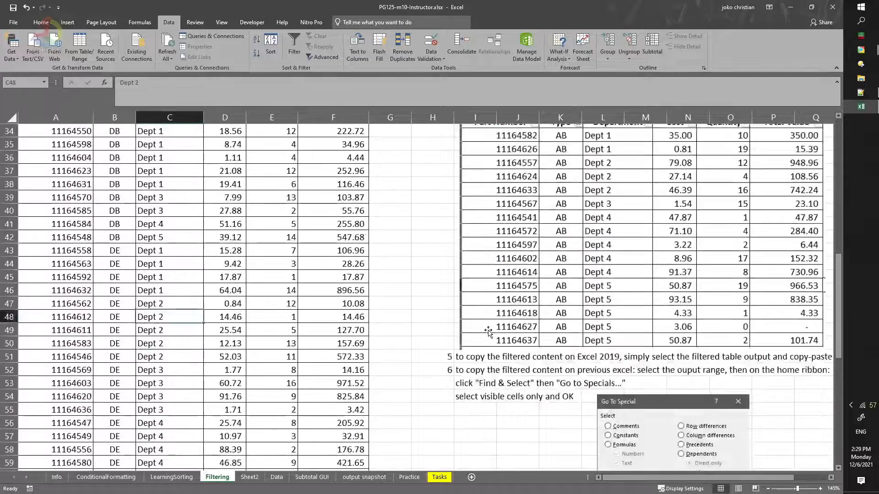
pyautogui.scroll(10, 296, 307)
pyautogui.scroll(1, 219, 210)
pyautogui.click(183, 215)
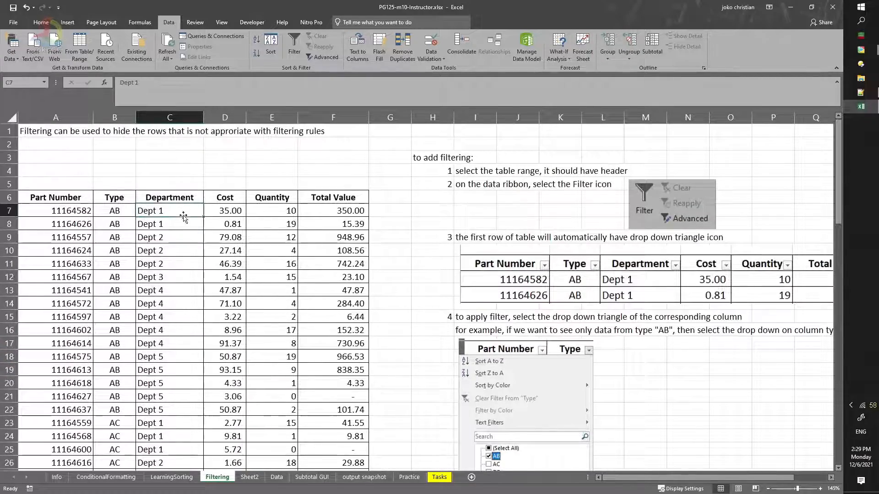
pyautogui.click(234, 248)
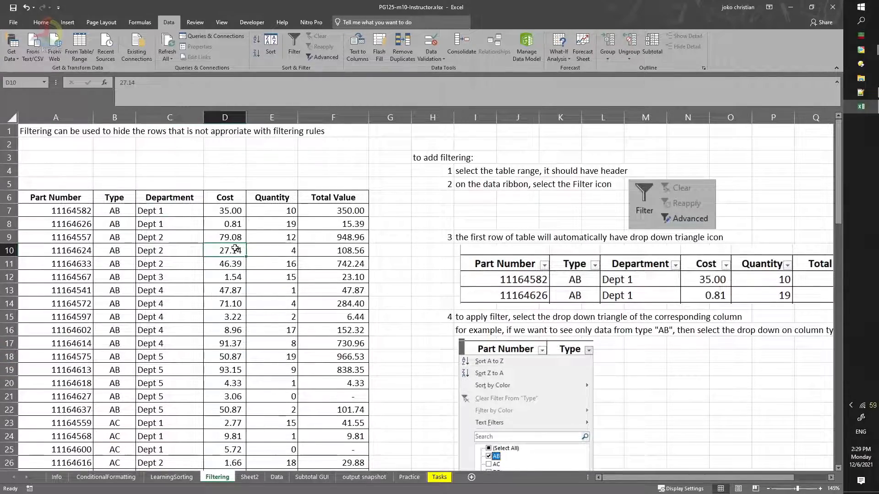
pyautogui.hotkey('ctrl', 'a')
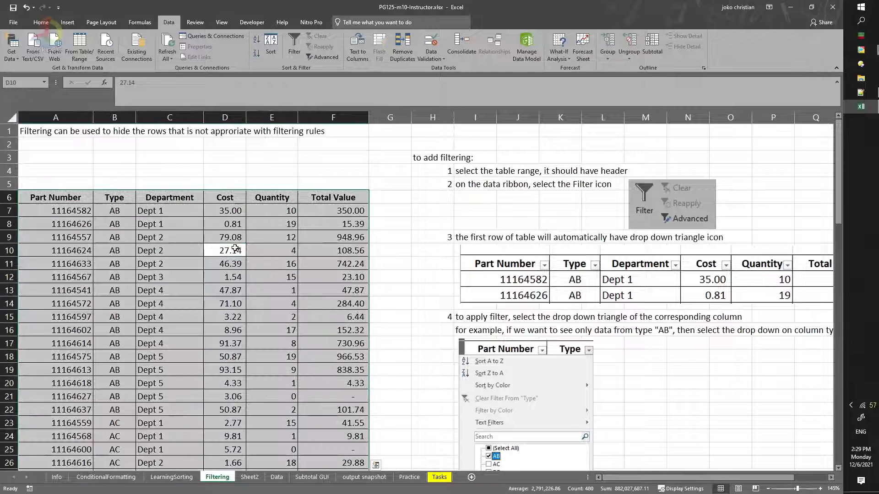
pyautogui.click(294, 53)
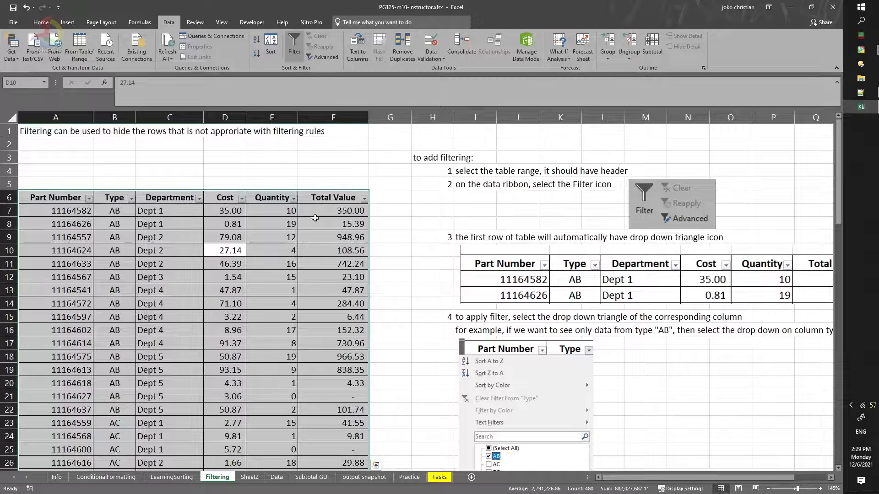
# - Filter the Quantity column with a Between number filter, from 5 to 15 inclusive
pyautogui.click(293, 198)
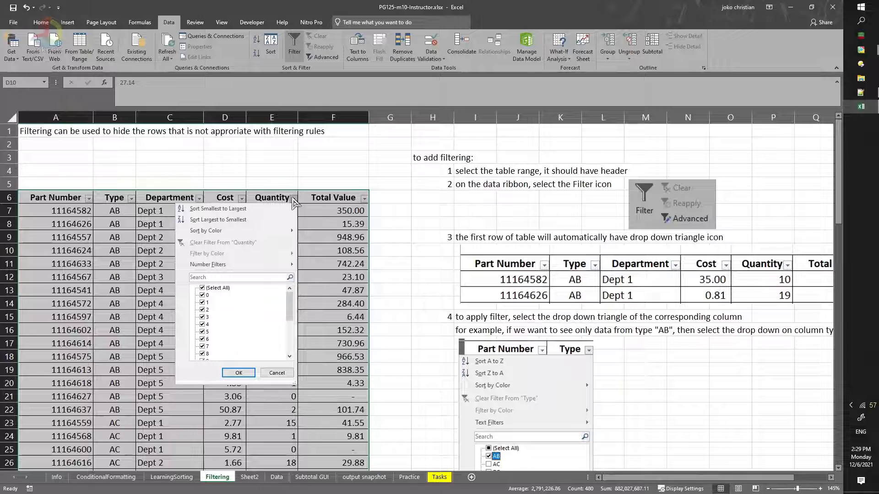
pyautogui.moveTo(269, 267)
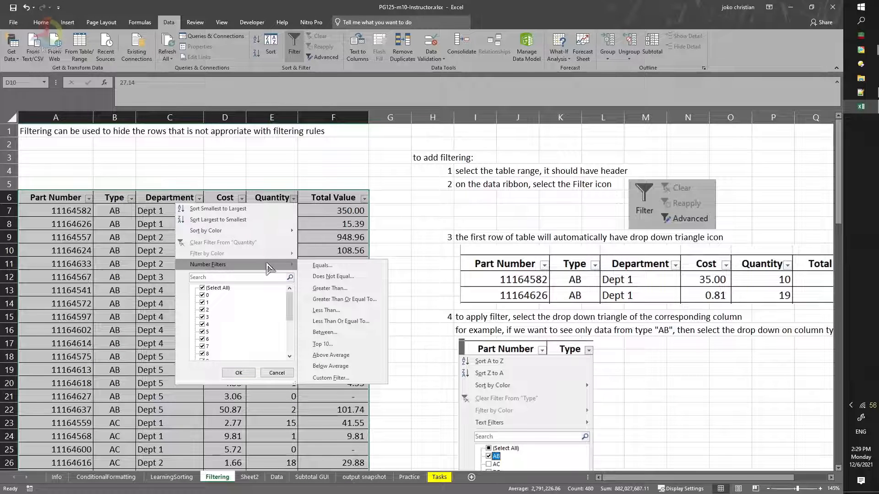
pyautogui.click(360, 338)
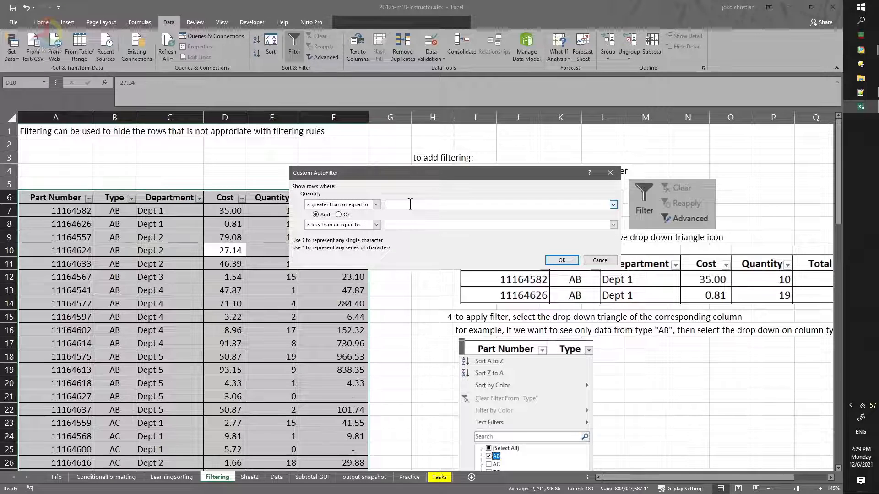
pyautogui.write('5')
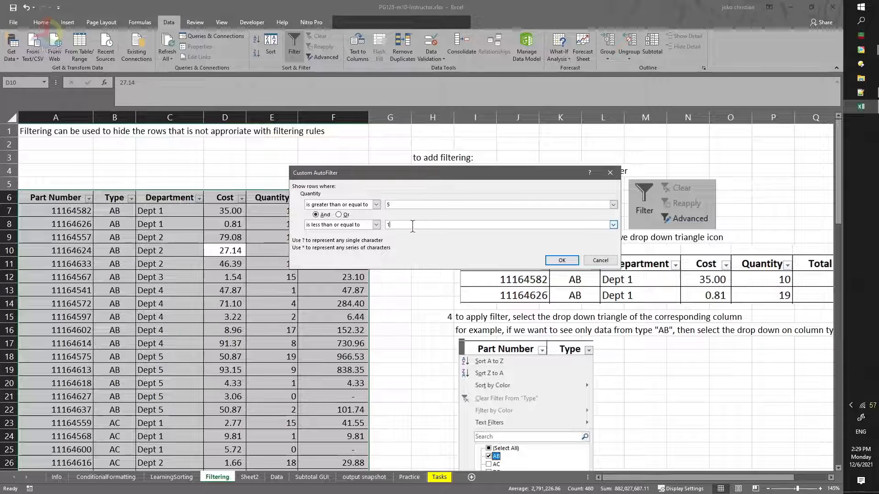
pyautogui.click(413, 226)
pyautogui.write('15')
pyautogui.click(561, 259)
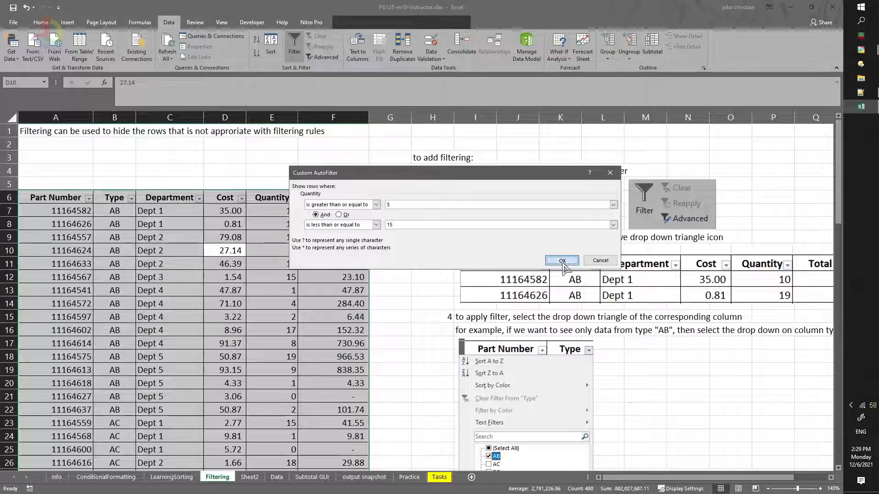